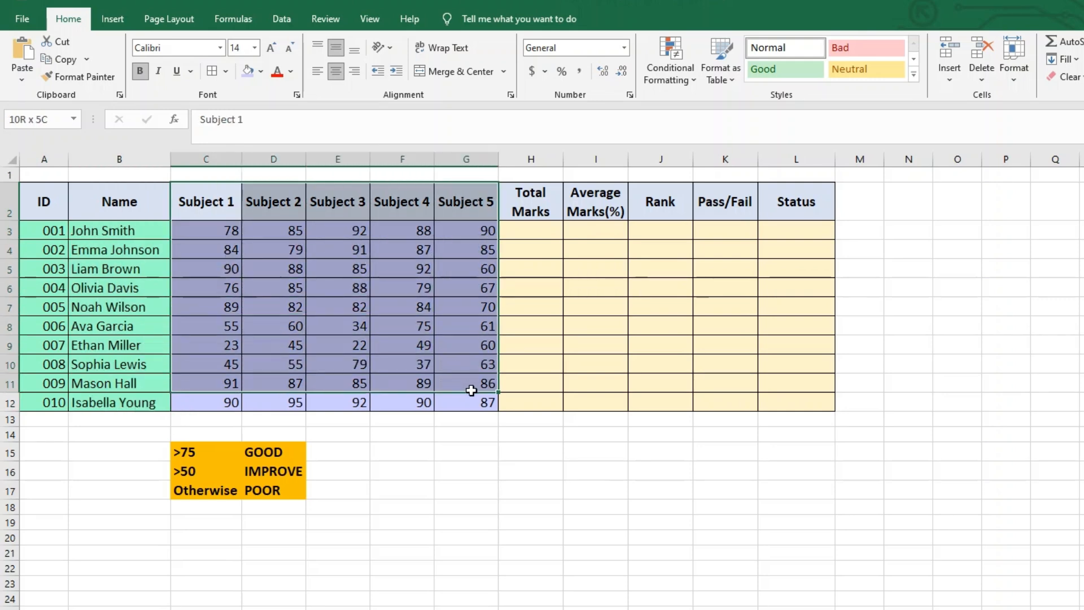
Step: Enter =SUM(C3:G3) in H3 to total the first student's marks across the five subjects
left_click(669, 489)
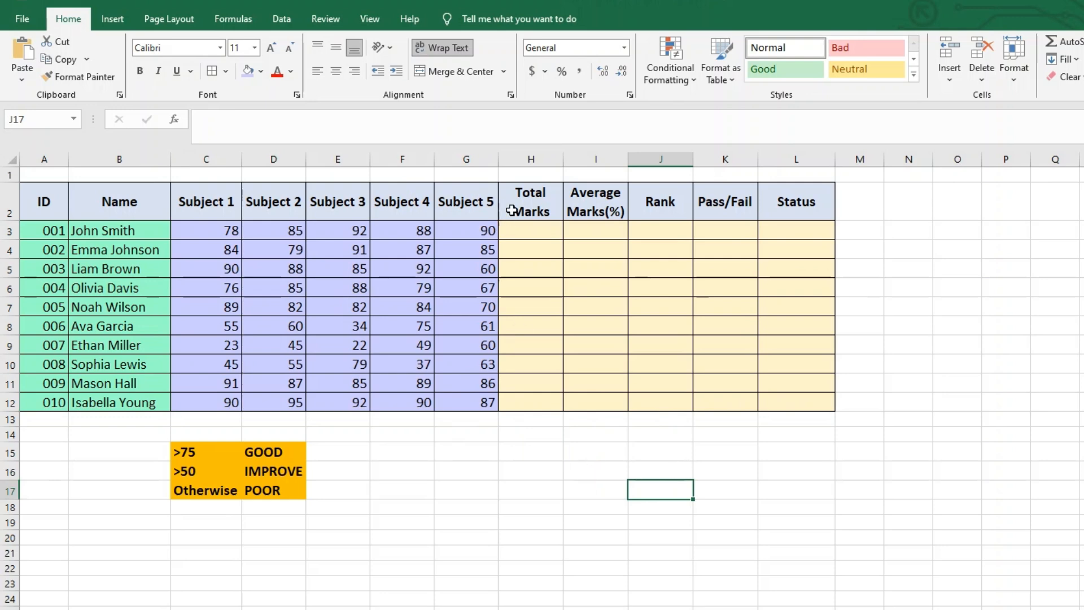
left_click(528, 201)
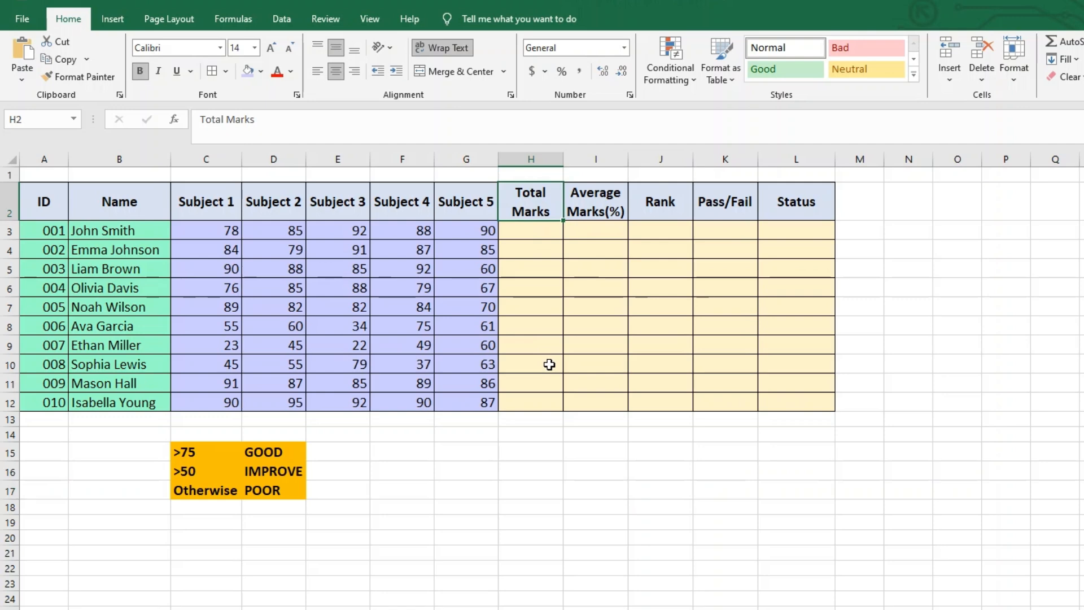
key("Down")
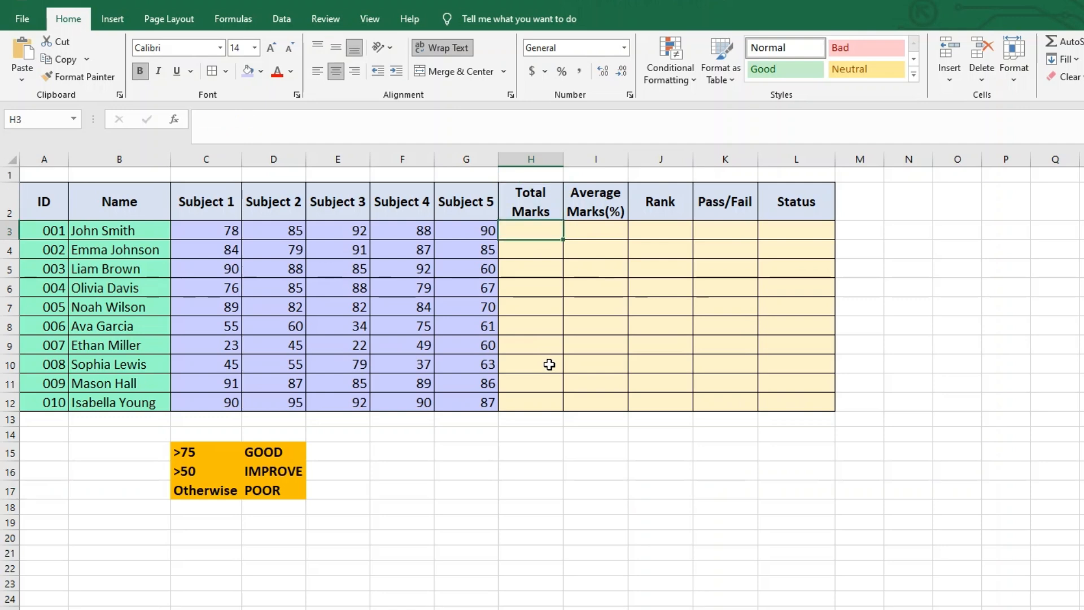
type("=SU")
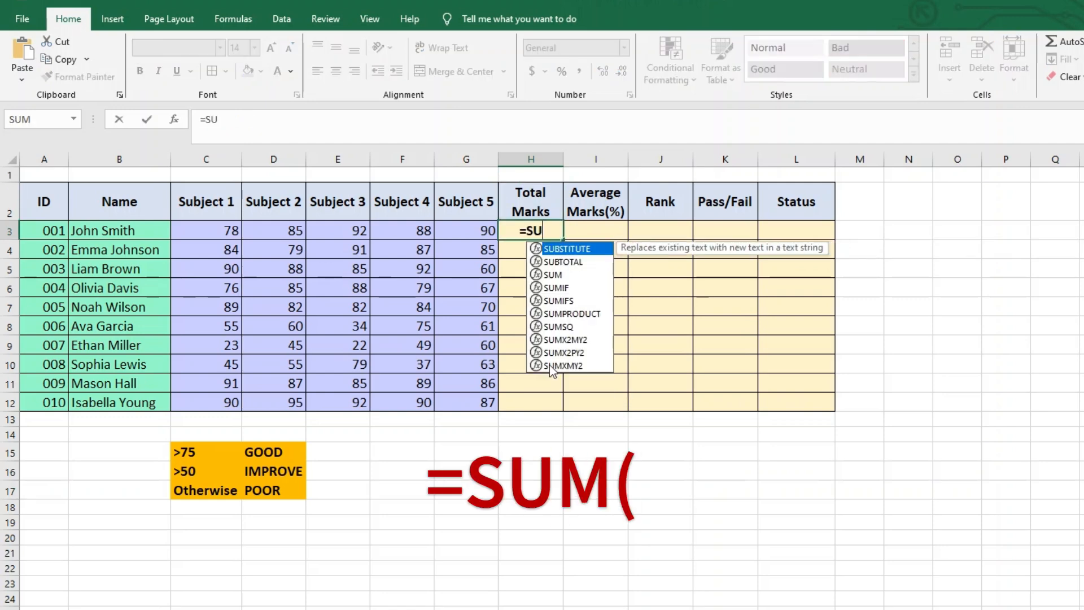
type("M(")
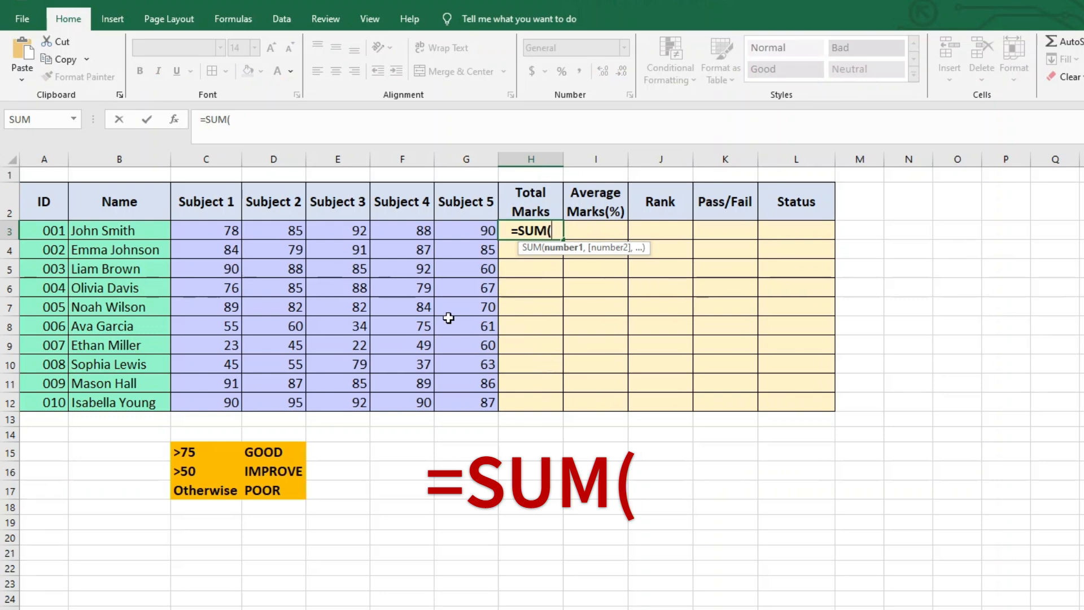
left_click_drag(234, 230, 480, 228)
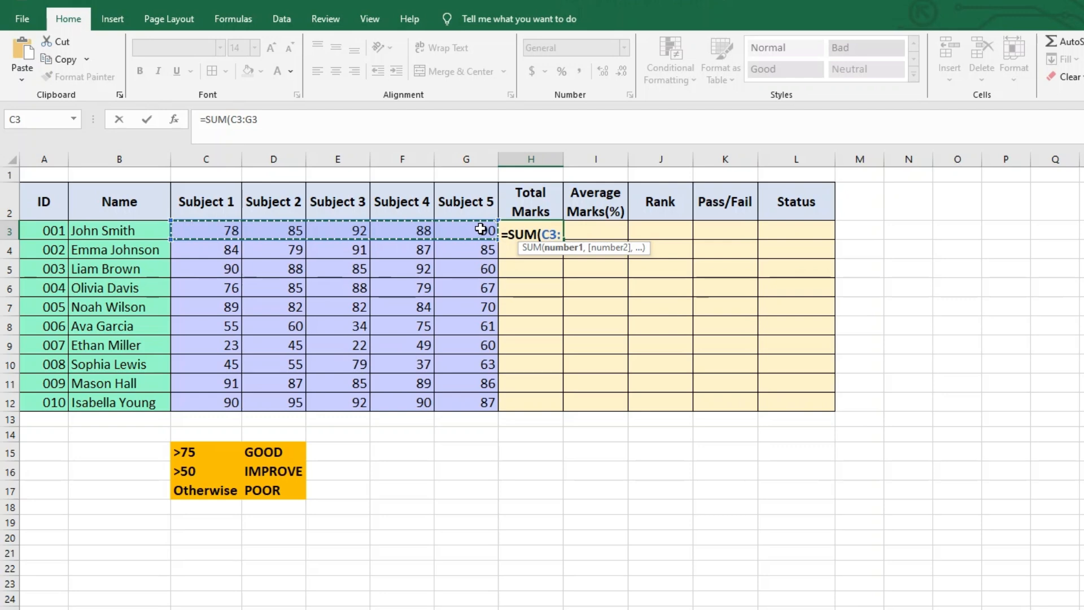
type(")")
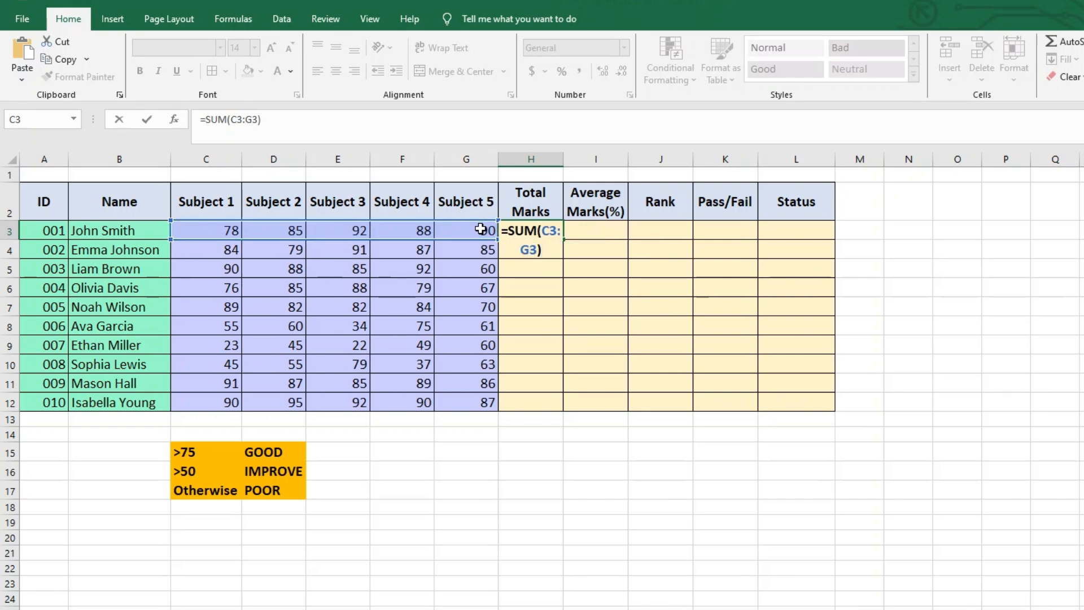
key("Return")
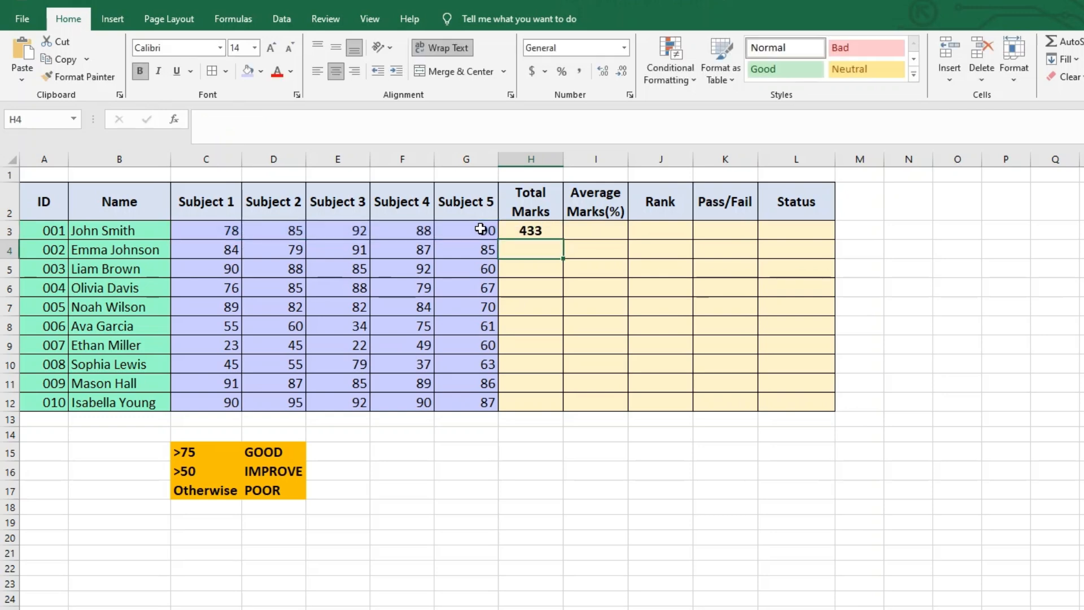
Step: Copy the Total Marks formula from H3 down through H12 for all the students
left_click(553, 226)
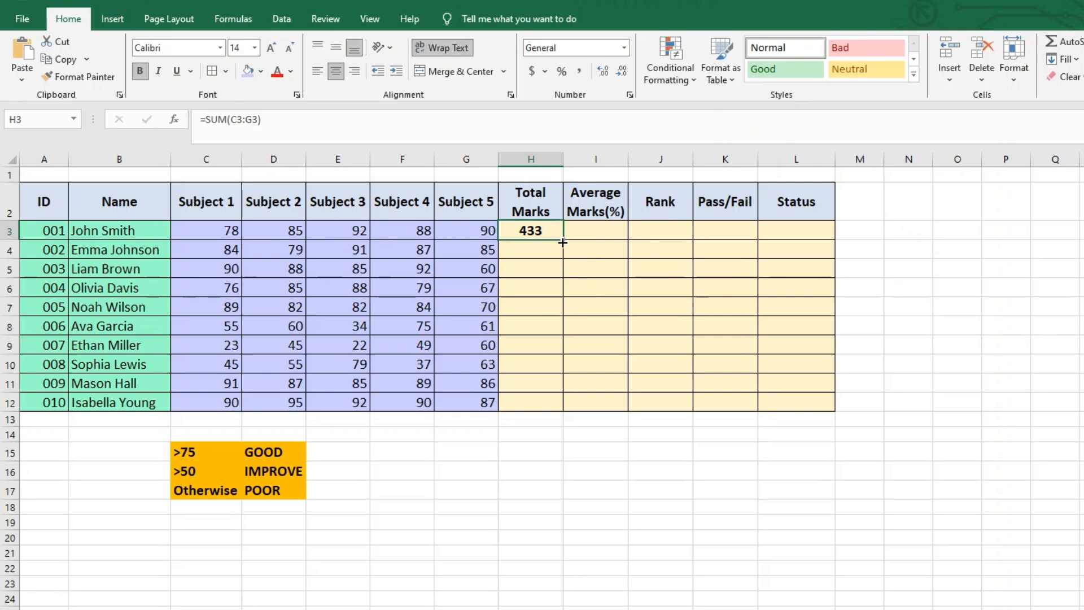
left_click_drag(564, 240, 552, 402)
left_click(553, 453)
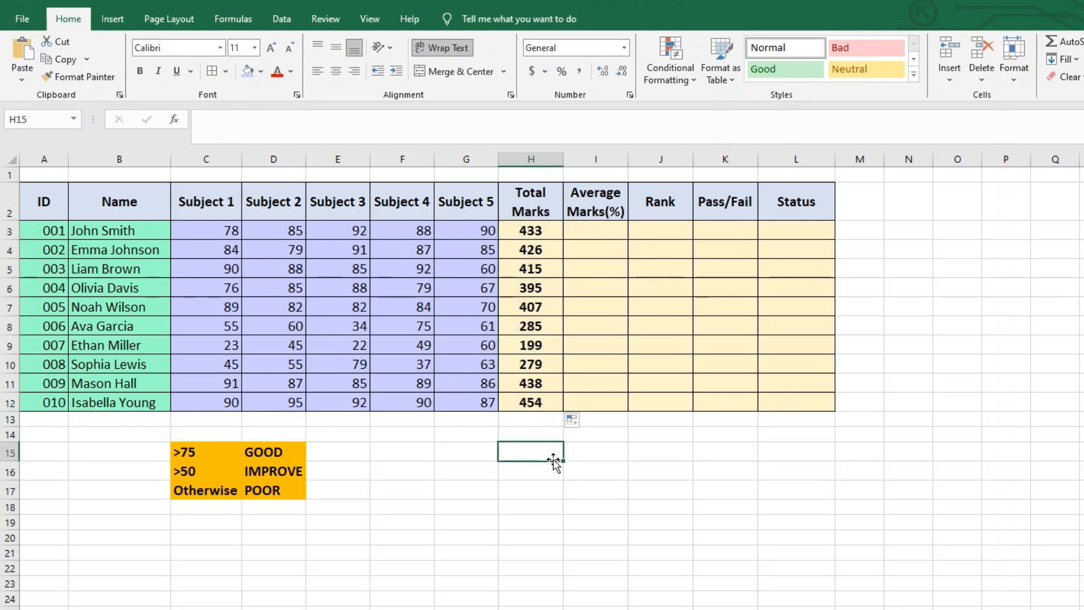
left_click_drag(527, 205, 531, 403)
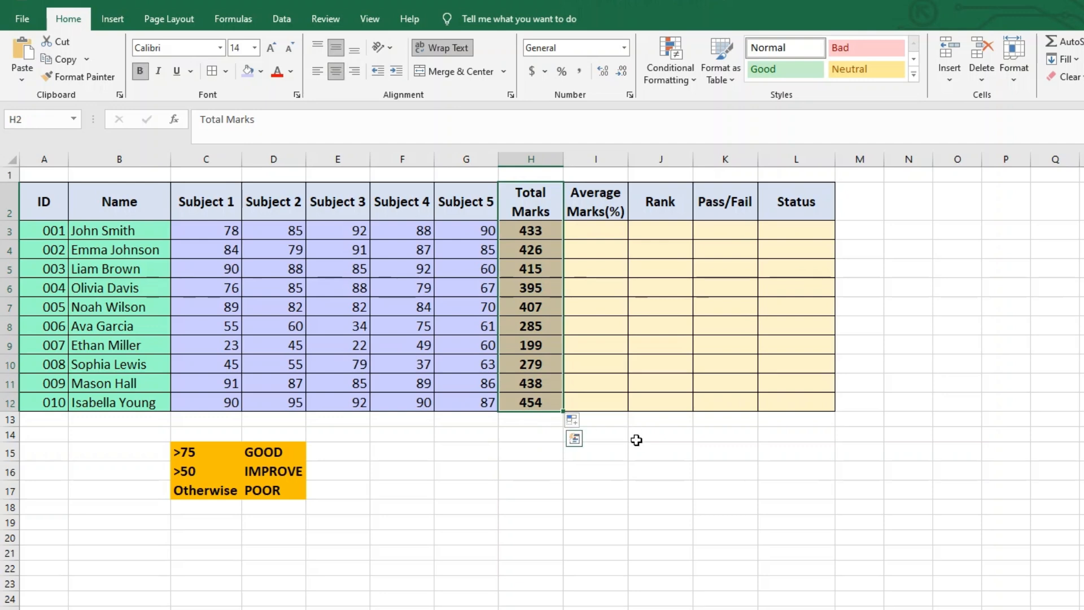
left_click(636, 440)
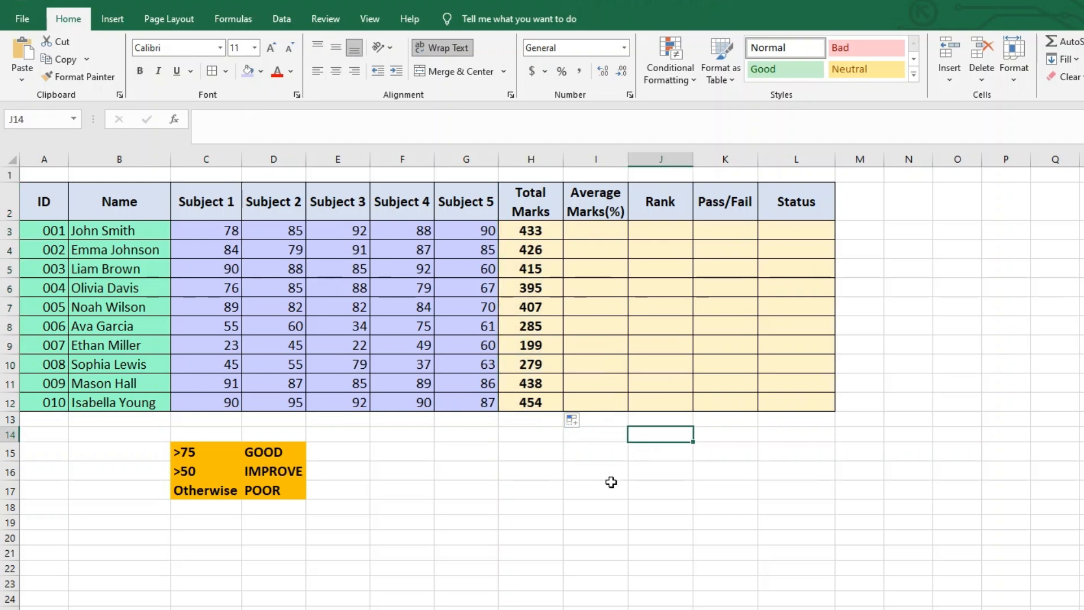
Step: Enter =AVERAGE(C3:G3) in I3 to calculate the first student's average marks
left_click(597, 204)
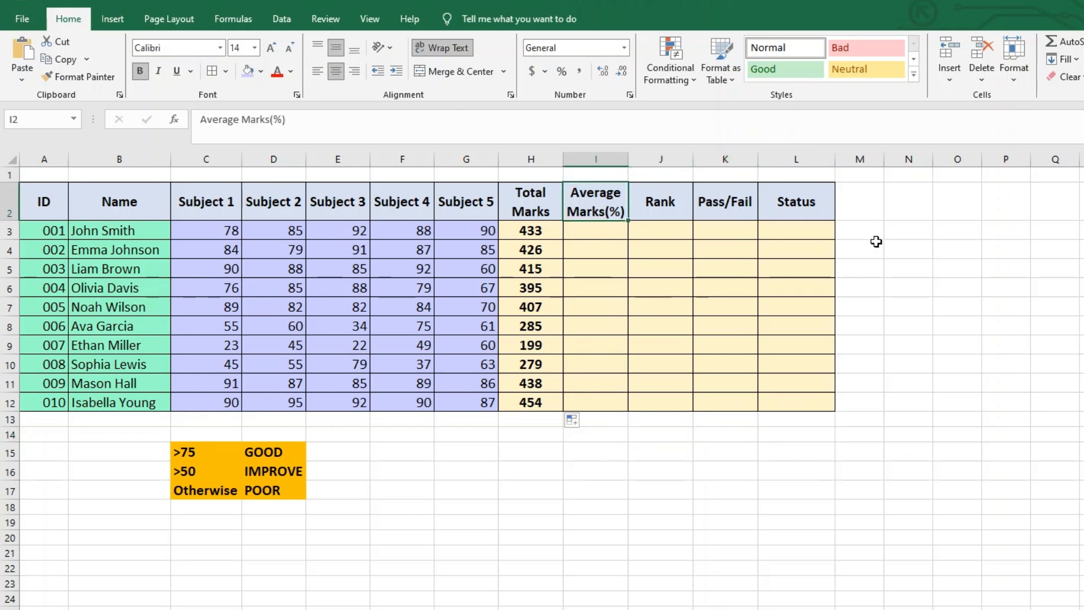
key("Down")
type("=")
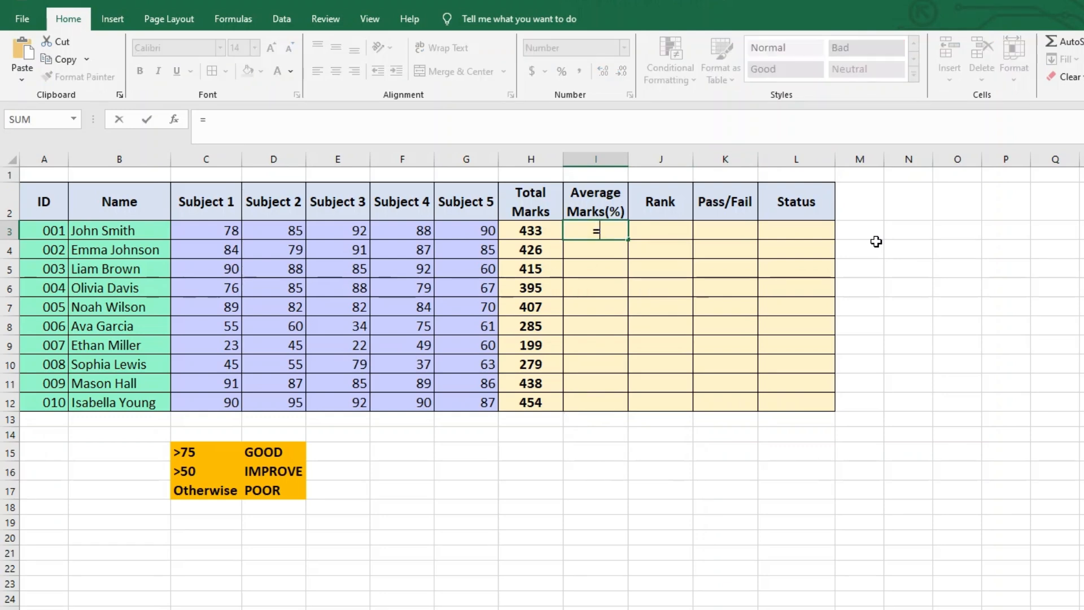
type("AVERAGE(")
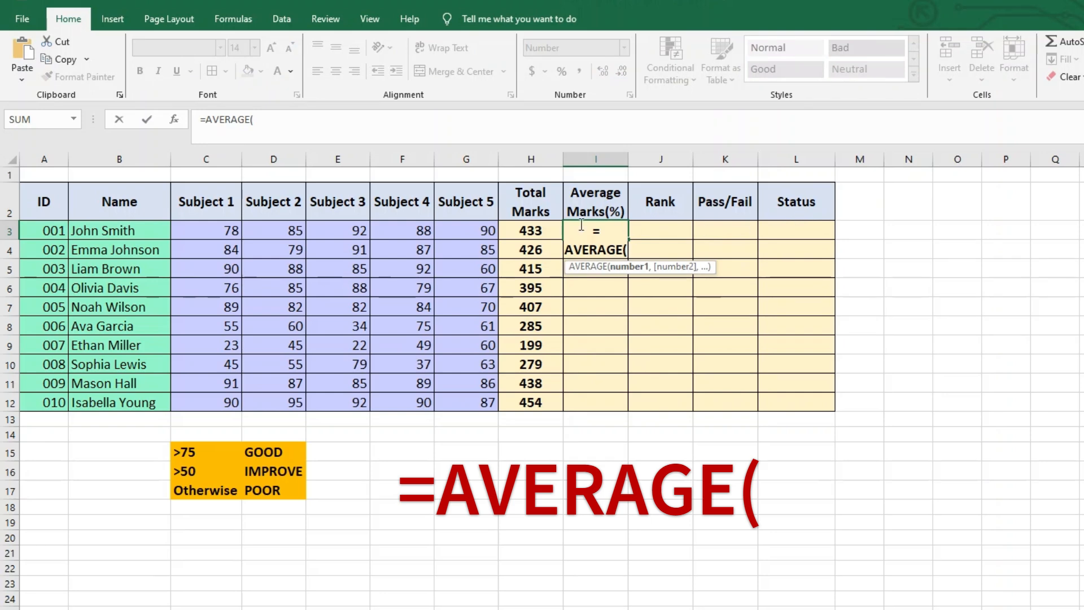
left_click(220, 233)
left_click_drag(221, 233, 495, 246)
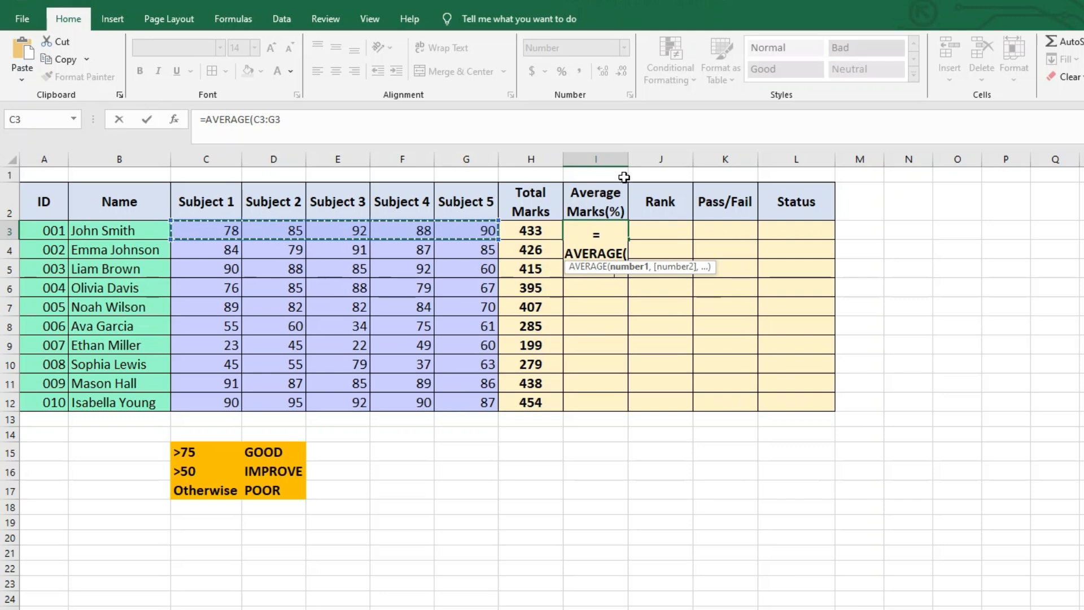
type(")")
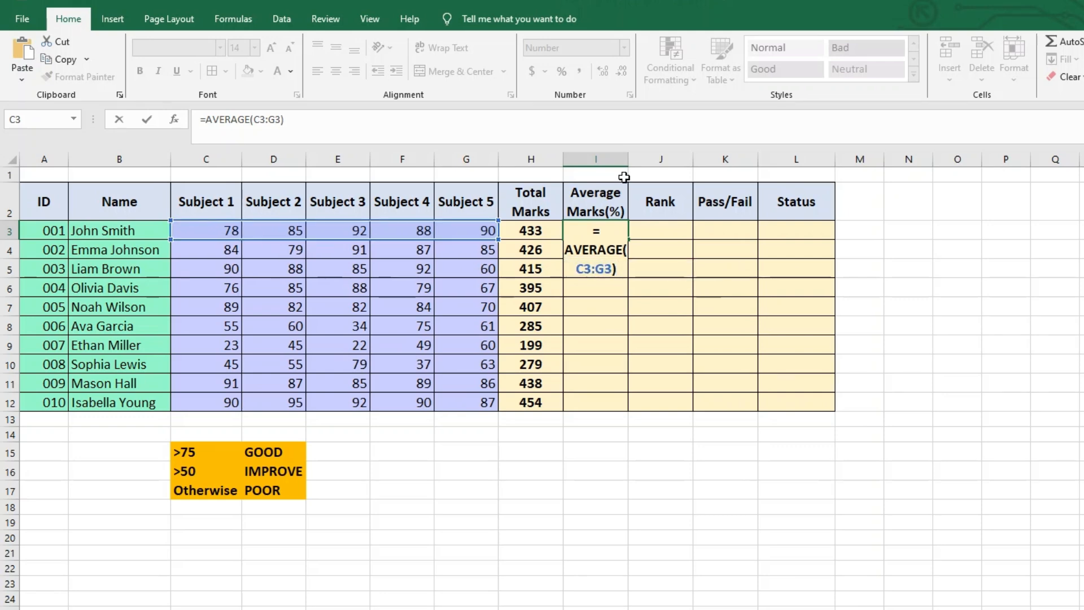
key("Return")
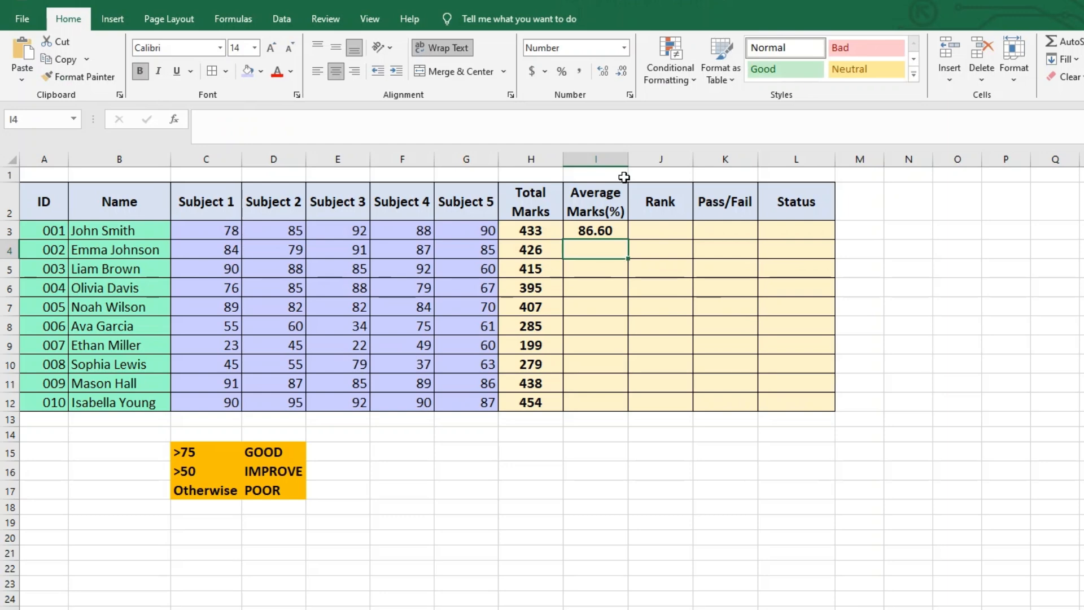
Step: Copy the Average Marks(%) formula from I3 down through I12
left_click(609, 229)
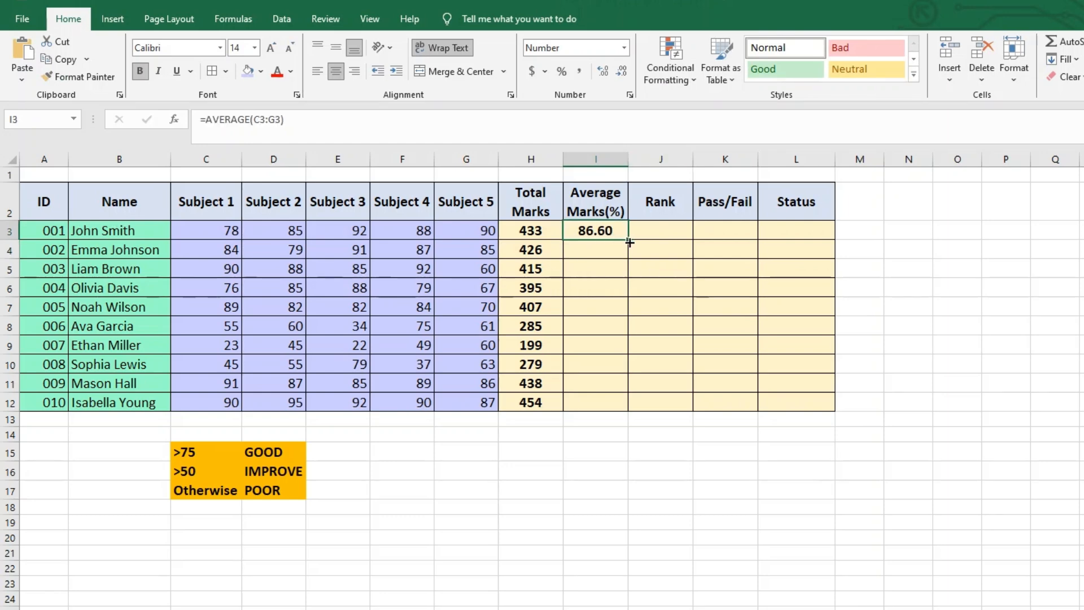
left_click_drag(631, 257, 638, 406)
left_click(695, 471)
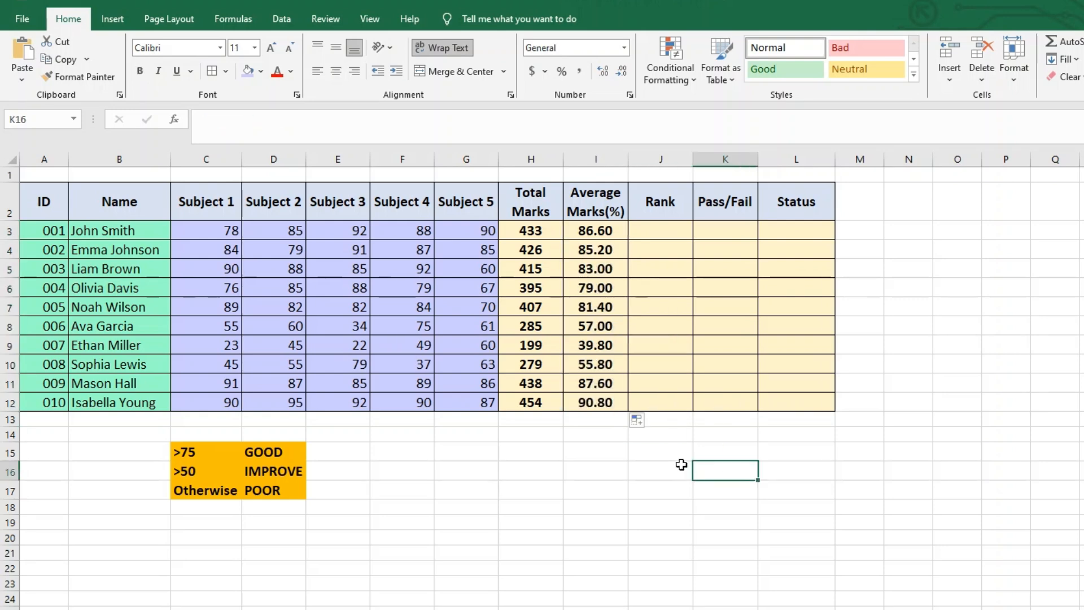
left_click_drag(597, 215, 587, 401)
left_click(601, 469)
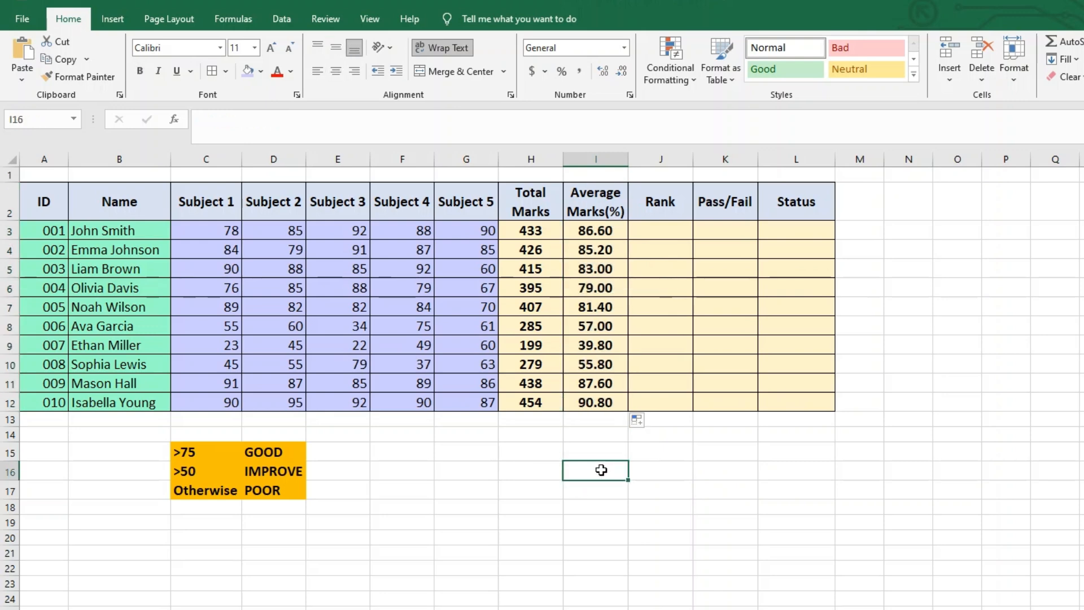
Step: Begin a ranking formula in J3 that compares the total in H3 with the range H3:H12
left_click(682, 228)
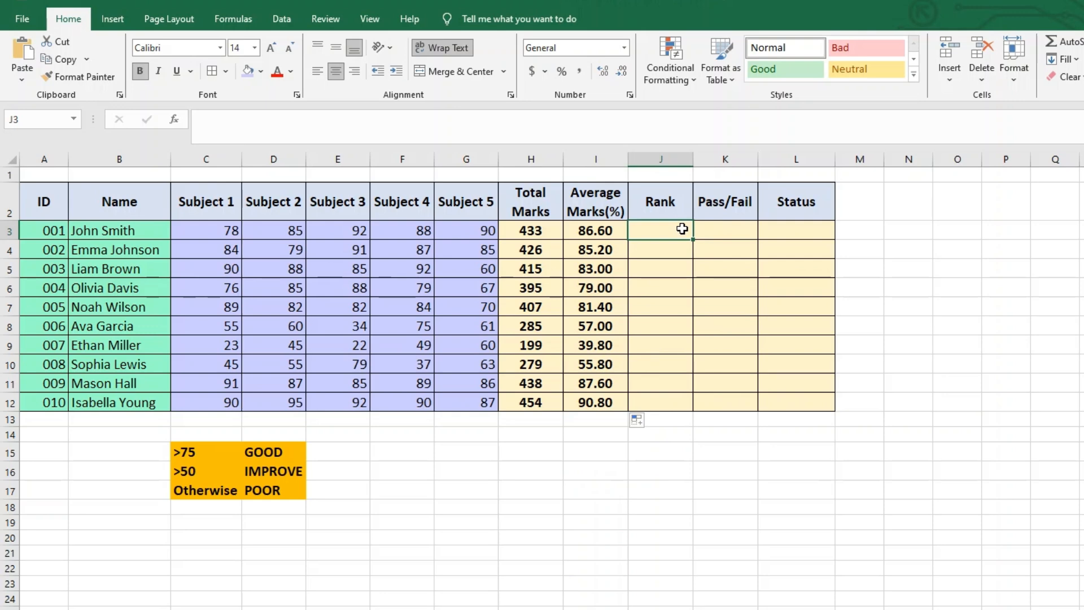
type("=RAN")
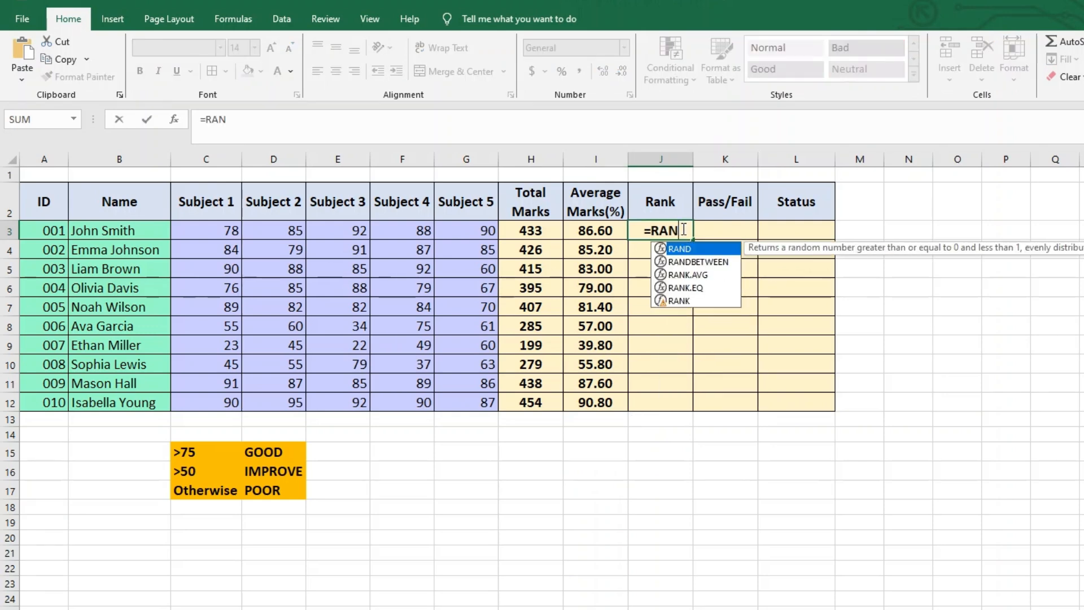
type("(")
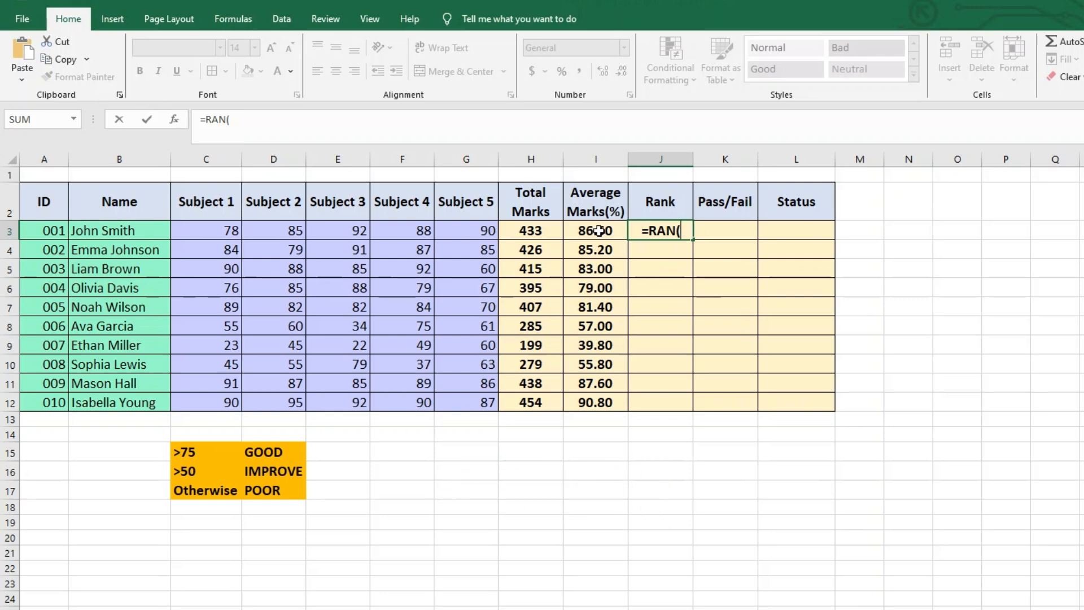
left_click(548, 226)
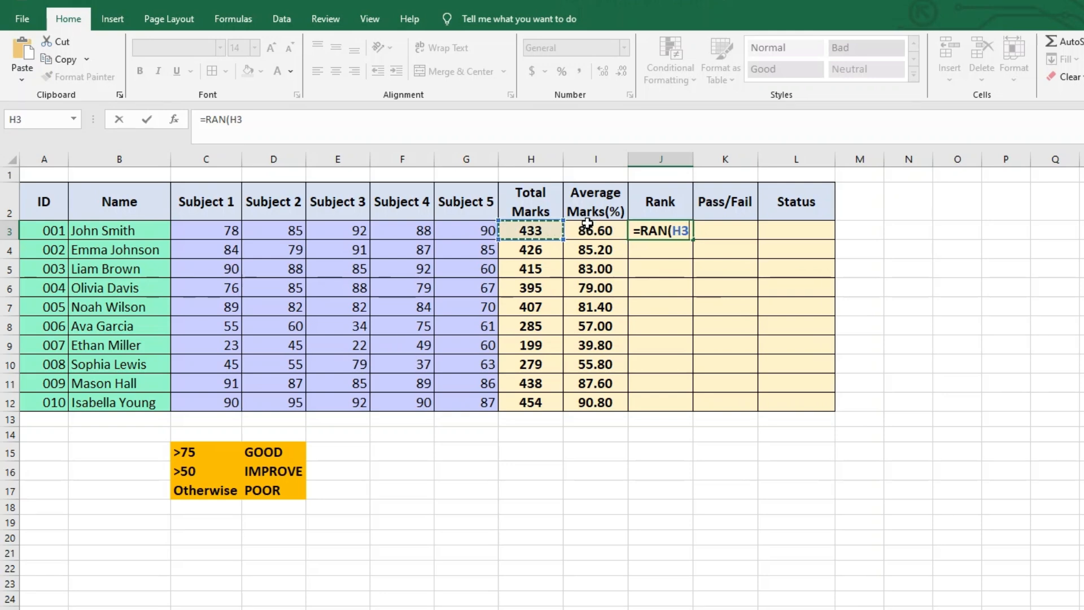
type(",")
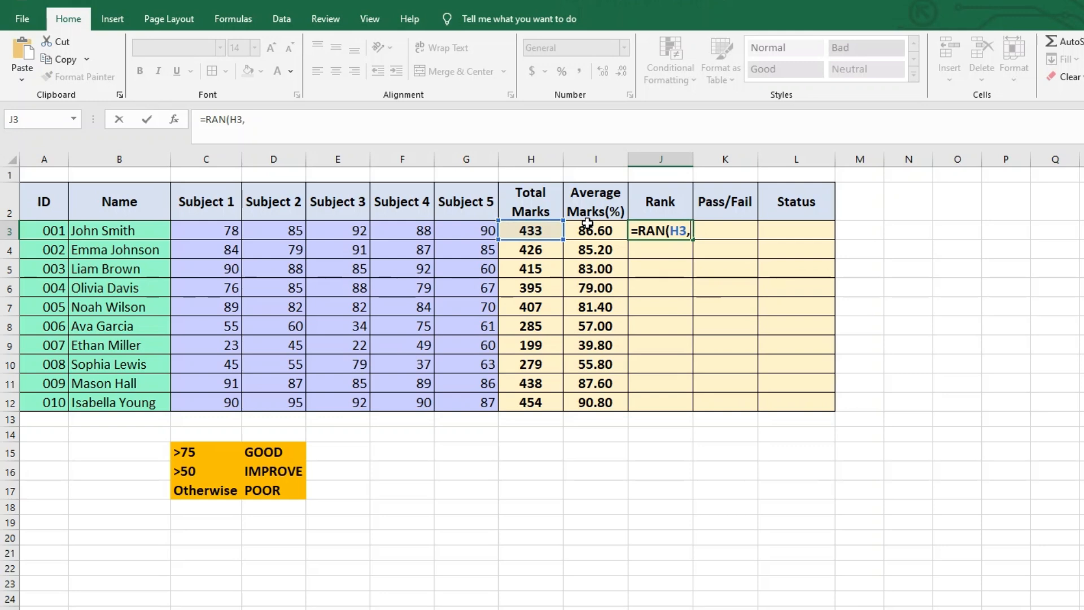
left_click_drag(546, 230, 556, 404)
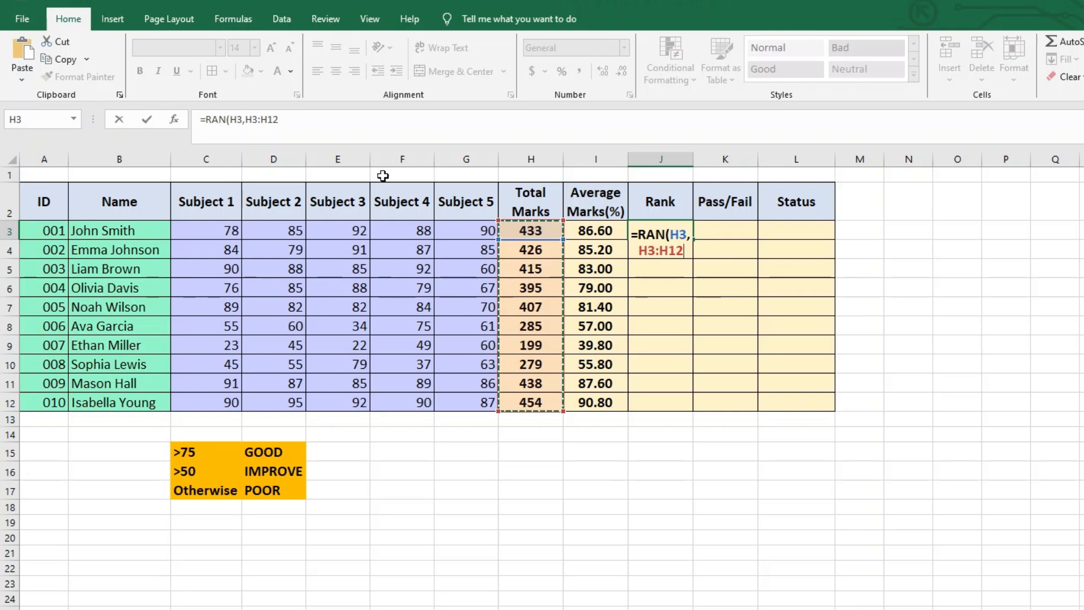
Step: Lock the ranking formula's comparison range as $H$3:$H$12 and close its parenthesis
left_click(246, 120)
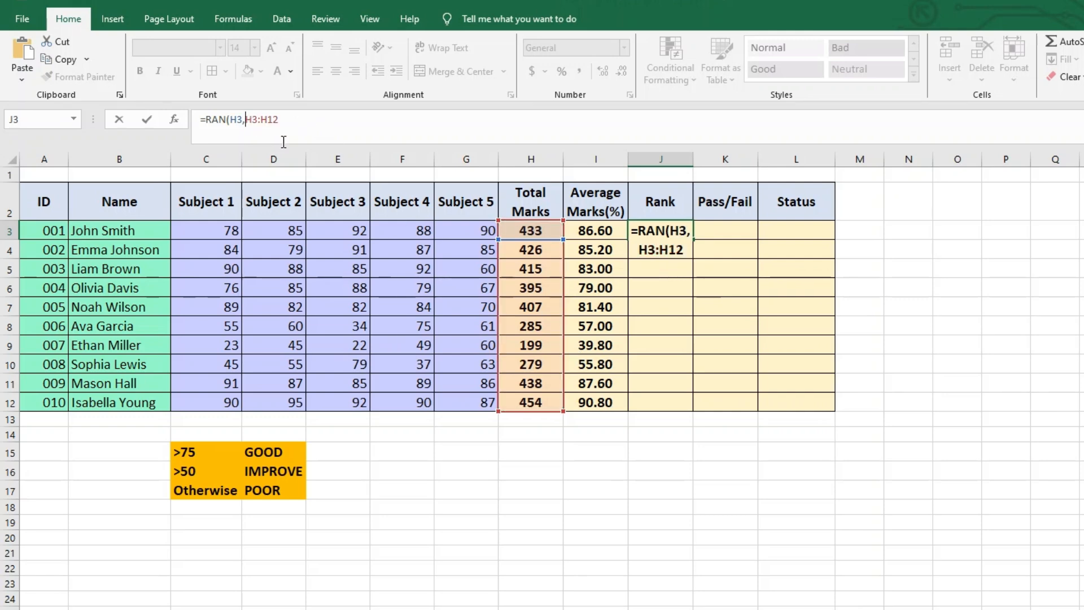
type("$")
type("$")
type("$")
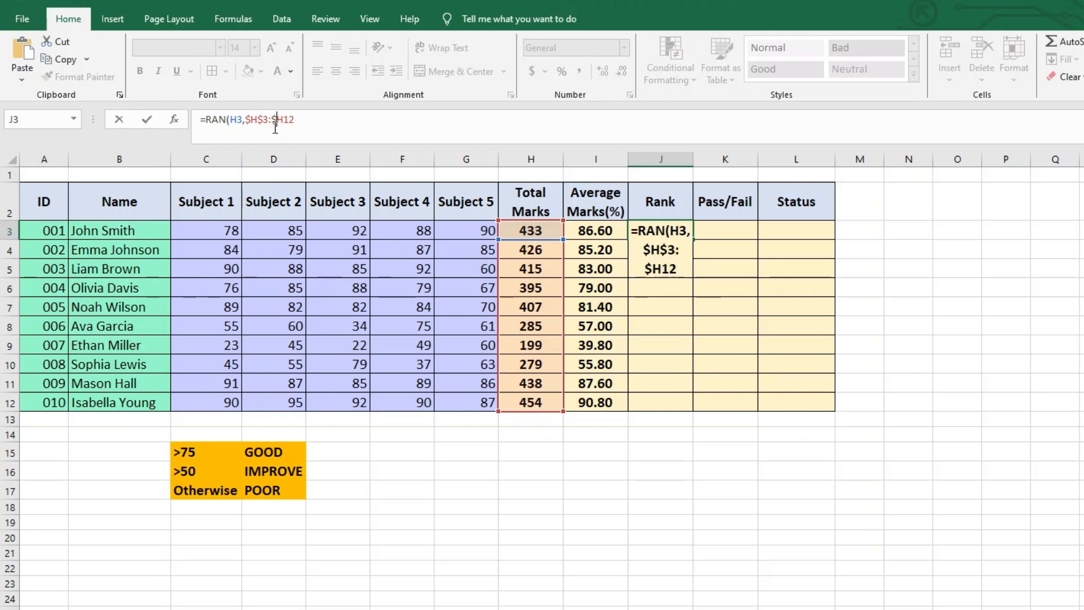
type("$")
type(")")
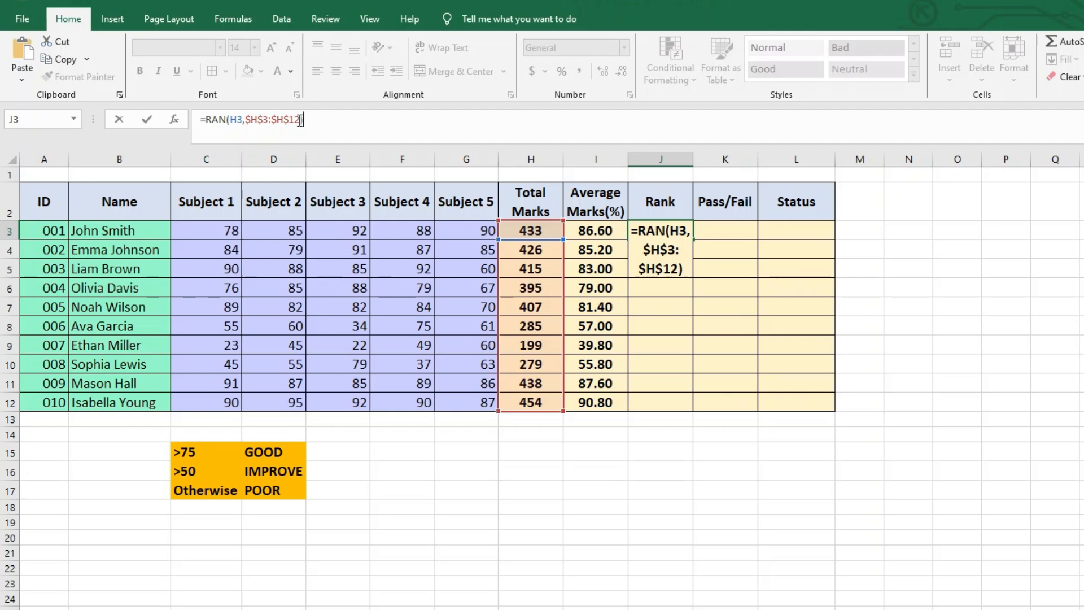
Step: Correct the function name to RANK and commit the formula =RANK(H3,$H$3:$H$12) in J3
left_click(226, 120)
type("K")
left_click(336, 128)
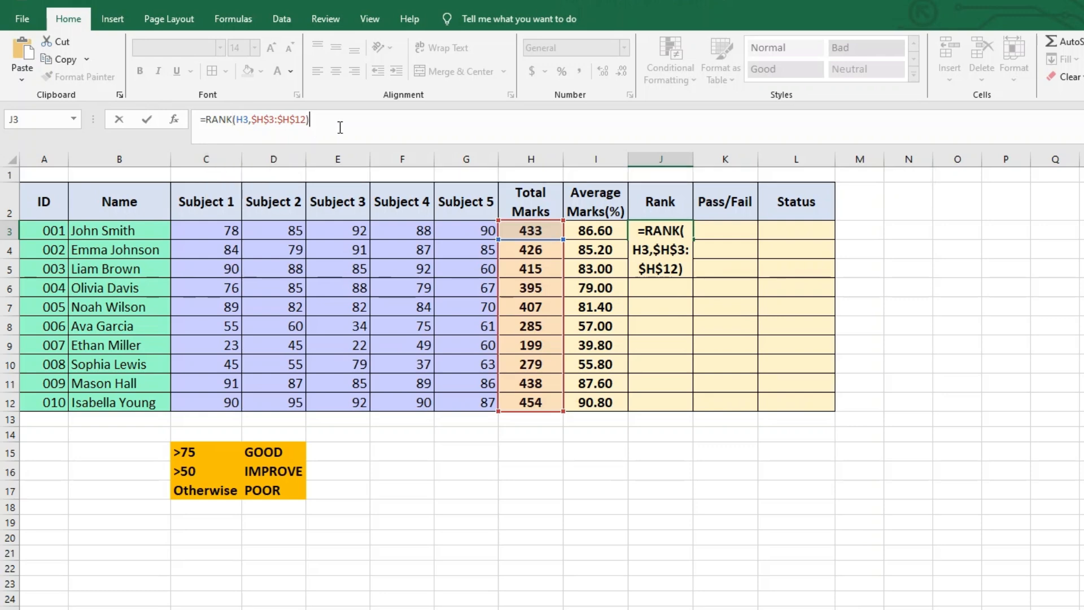
key("Return")
Step: Copy the Rank formula from J3 down through J12 and highlight the last student's row from name to rank
left_click(684, 229)
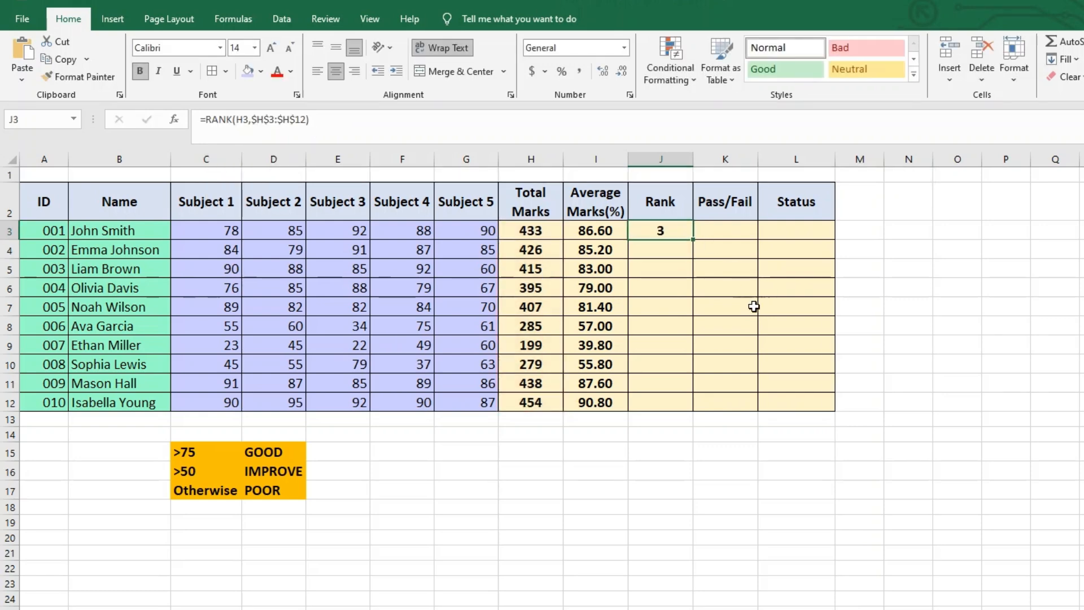
left_click(549, 228)
left_click(671, 231)
left_click_drag(692, 243, 693, 407)
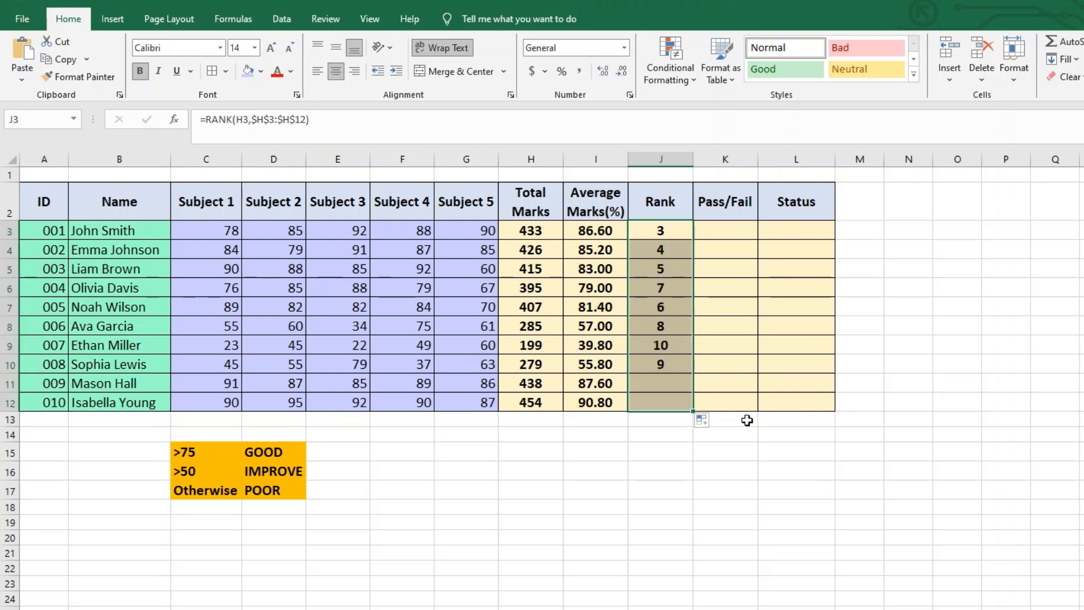
left_click(687, 456)
left_click(661, 400)
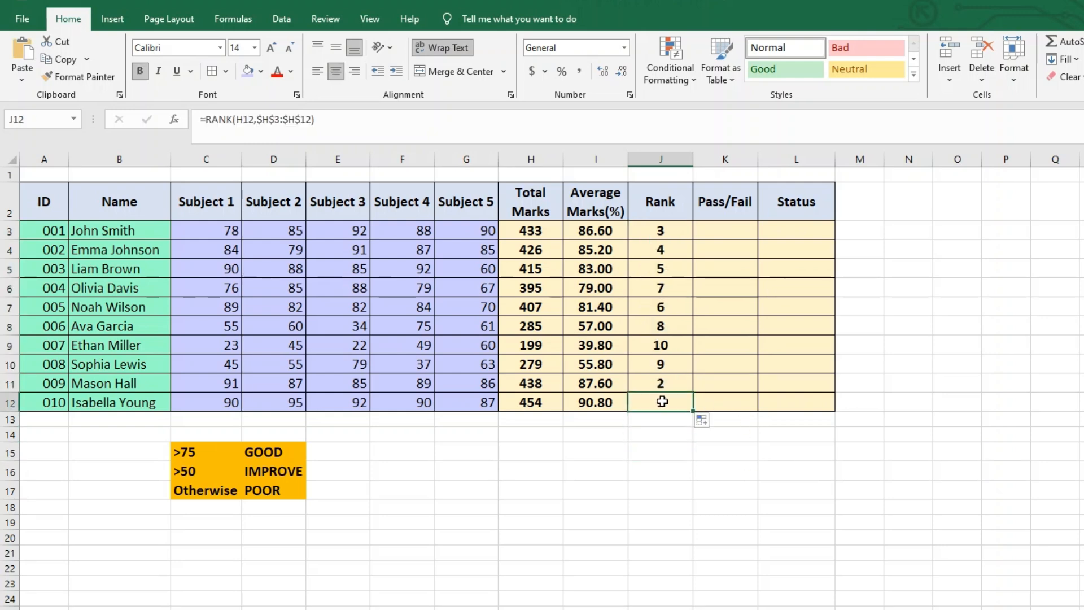
left_click_drag(664, 402, 156, 401)
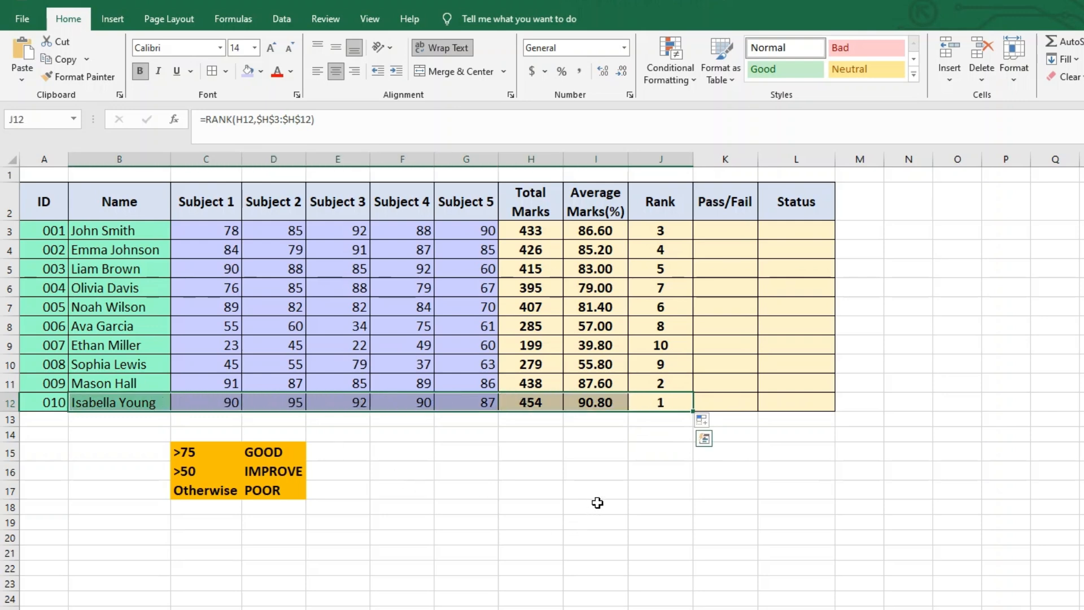
Step: Enter the formula =IF(C3>40,"PASS","FAIL") in K3 and highlight the first student's subject marks in C3:G3
left_click(738, 229)
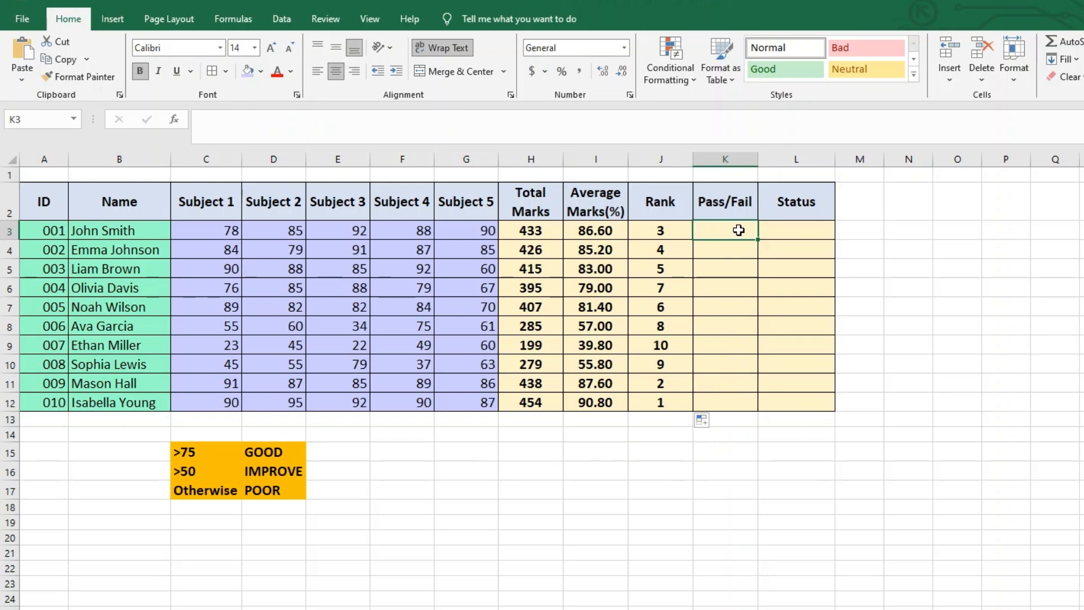
type("=")
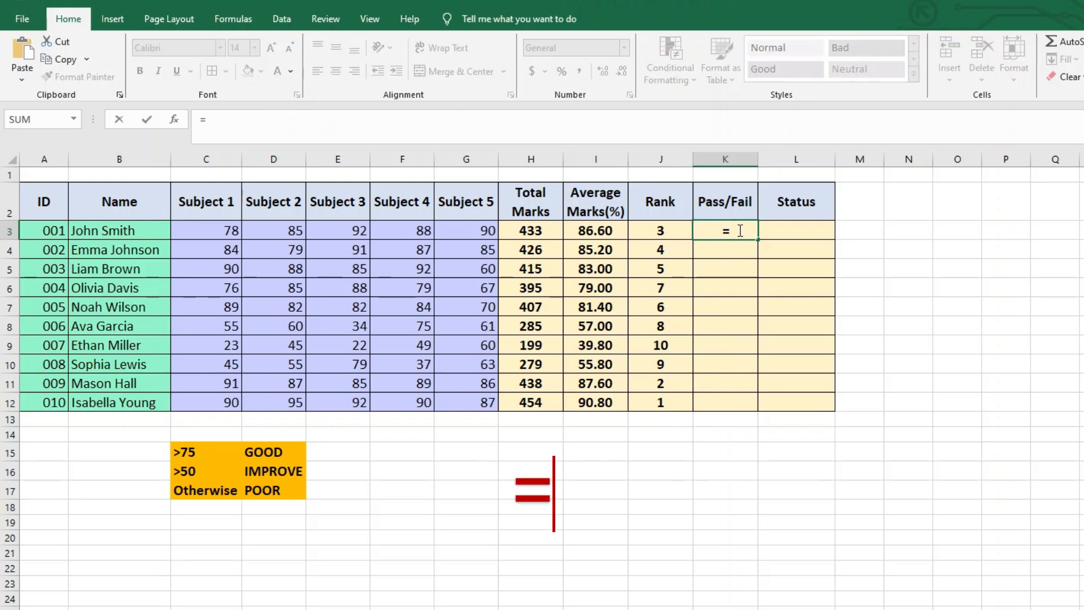
type("IF(")
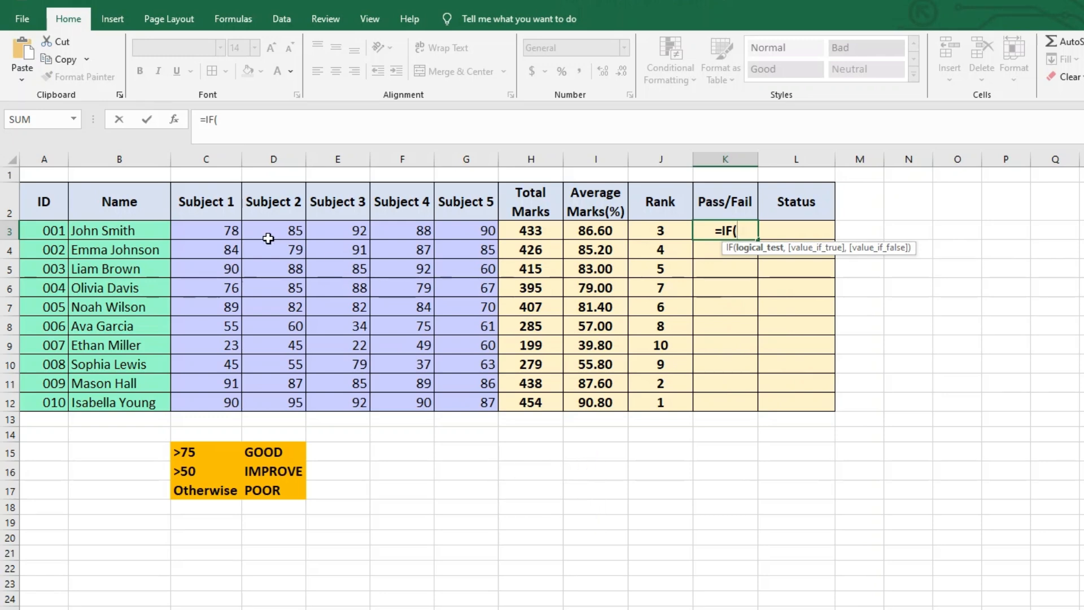
left_click(226, 230)
type(">")
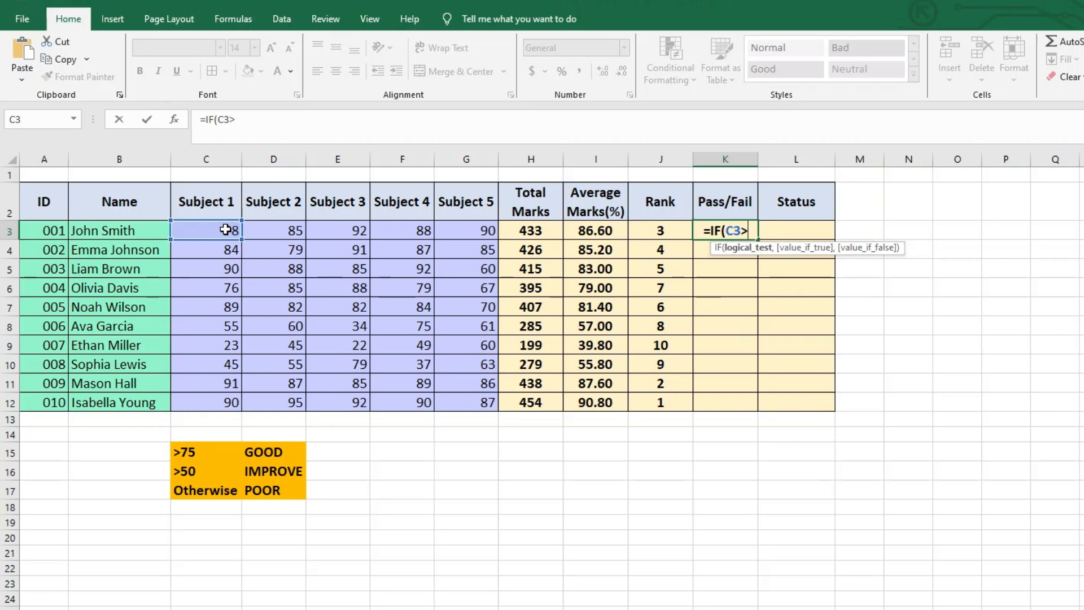
type("40,\"PASS\",")
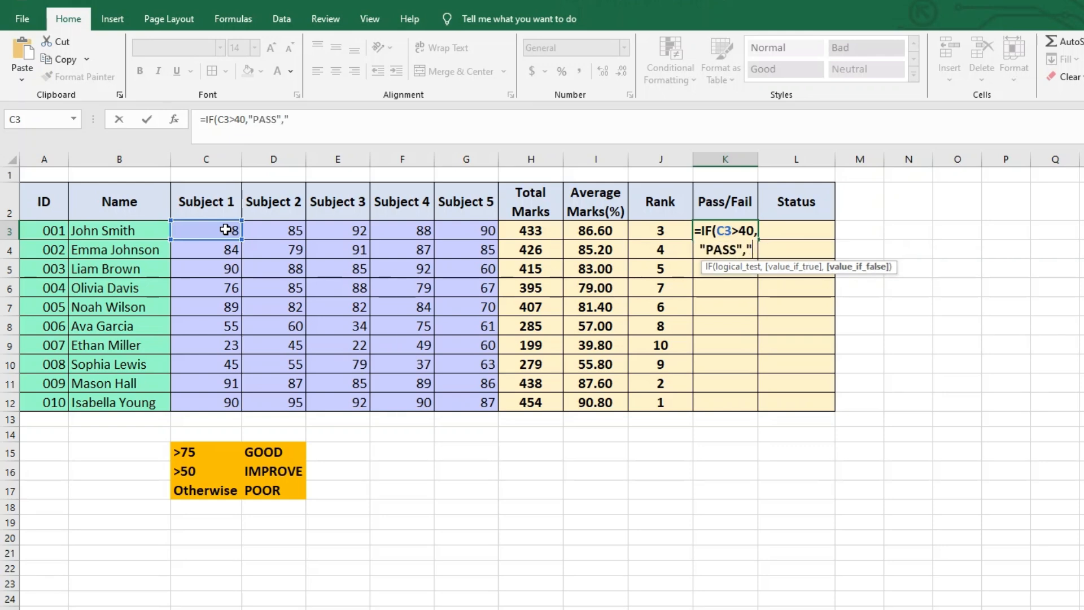
type("\"FAIL\"")
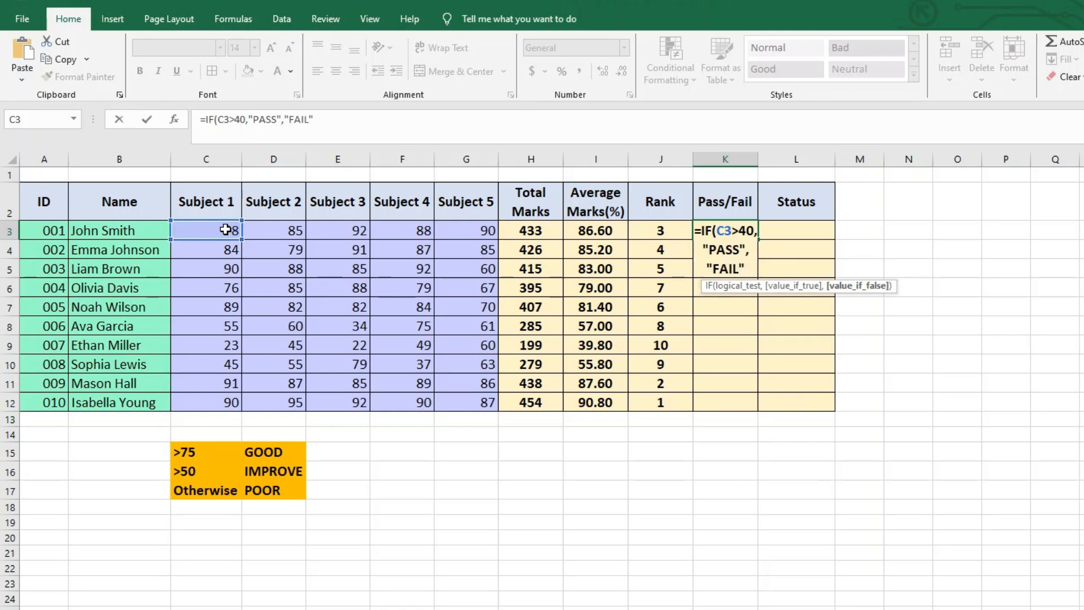
type(")")
key("Return")
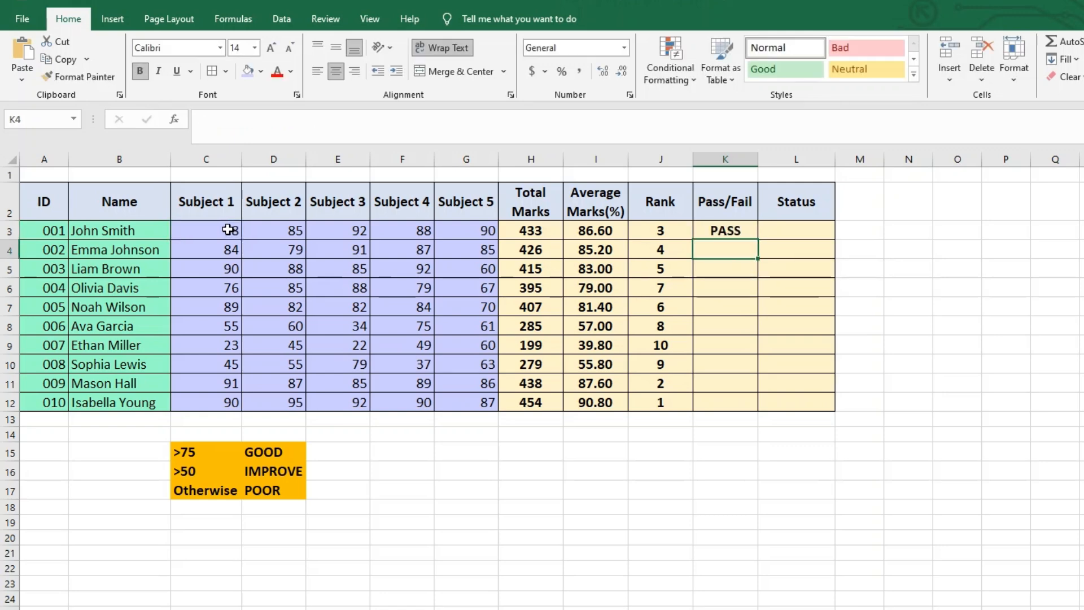
left_click(714, 230)
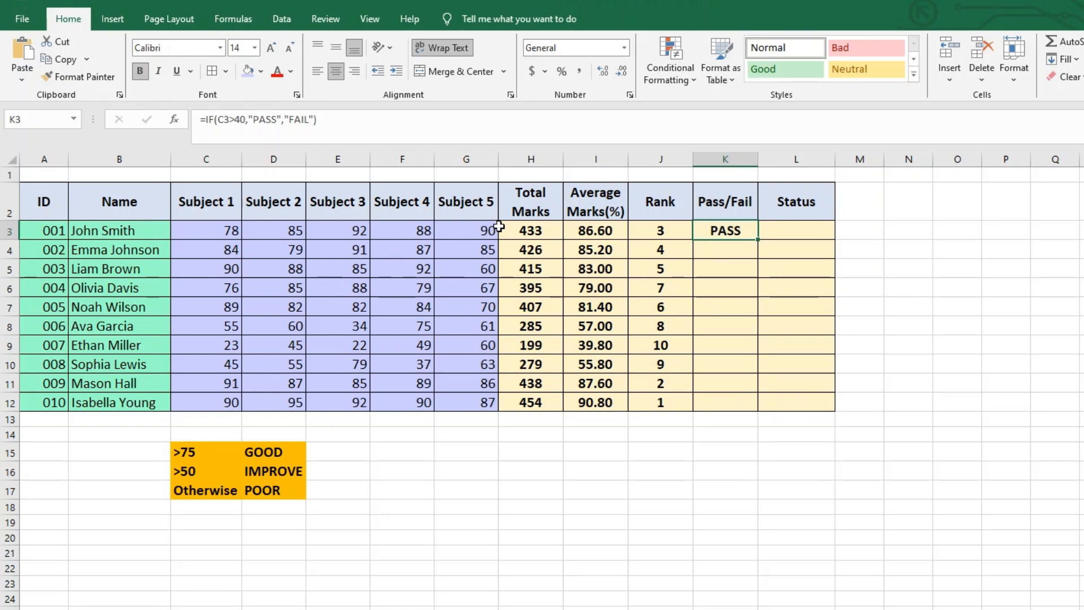
left_click_drag(225, 232, 490, 227)
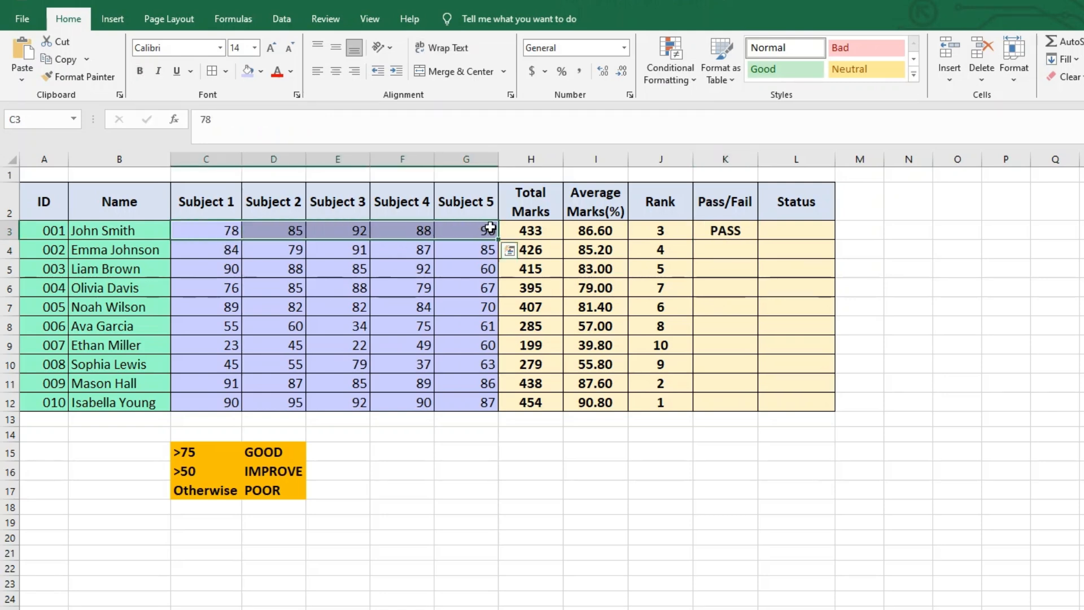
Step: Clear the formula in K3 and begin a new one that tests several conditions, starting with =IF(AND(C3>40,
left_click(735, 228)
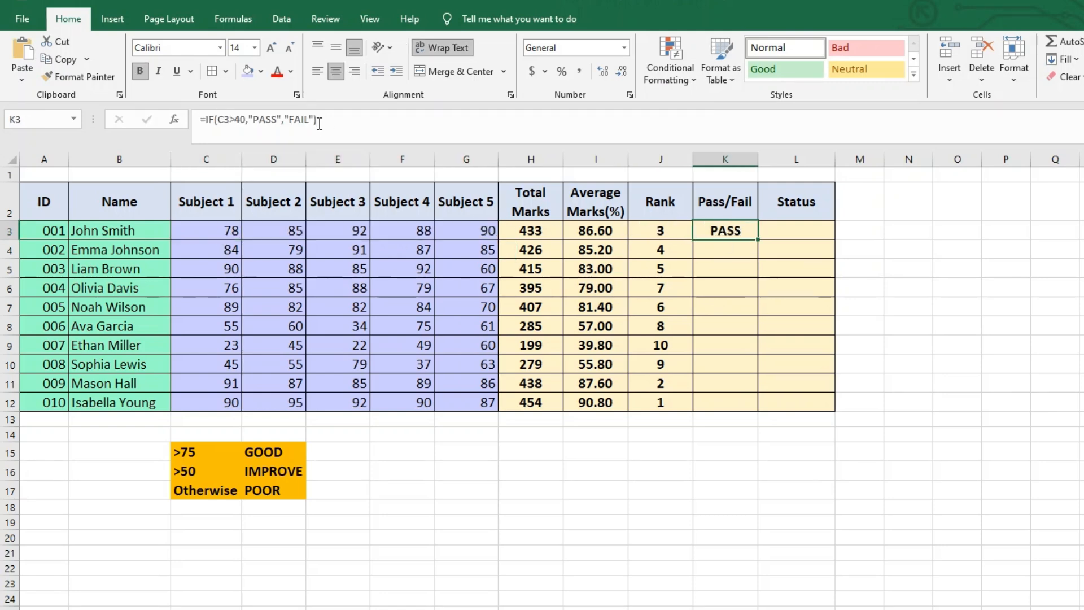
left_click_drag(353, 119, 212, 130)
key("BackSpace")
type("=")
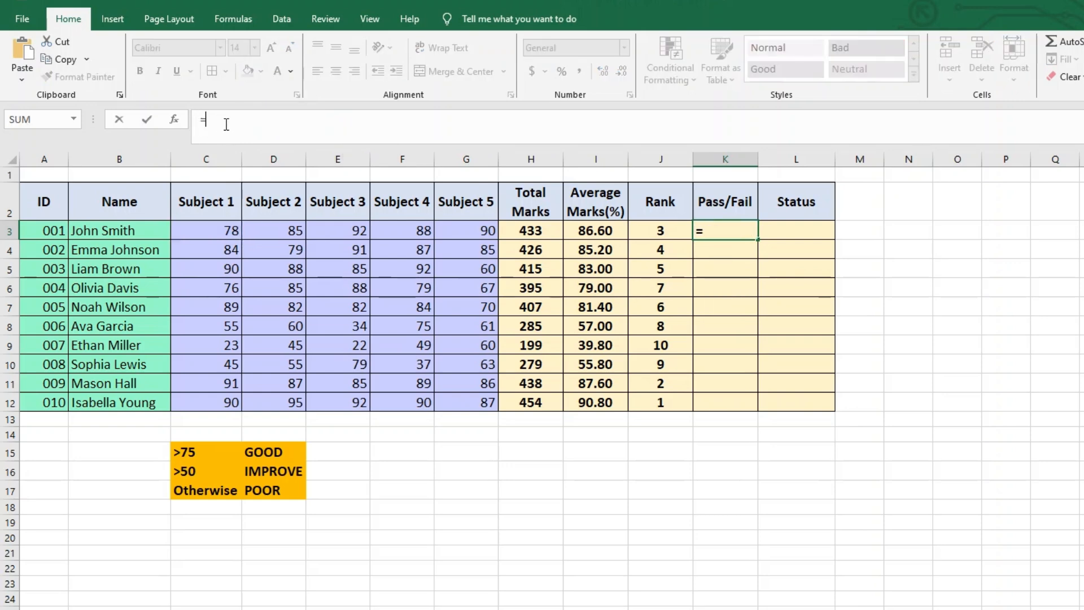
type("IF(")
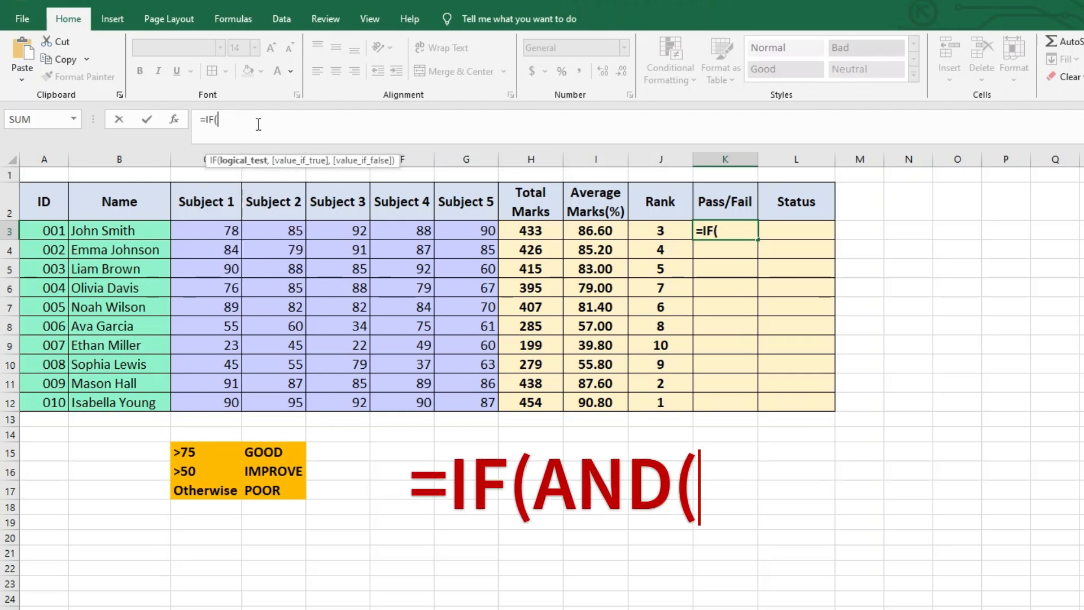
type("AND(")
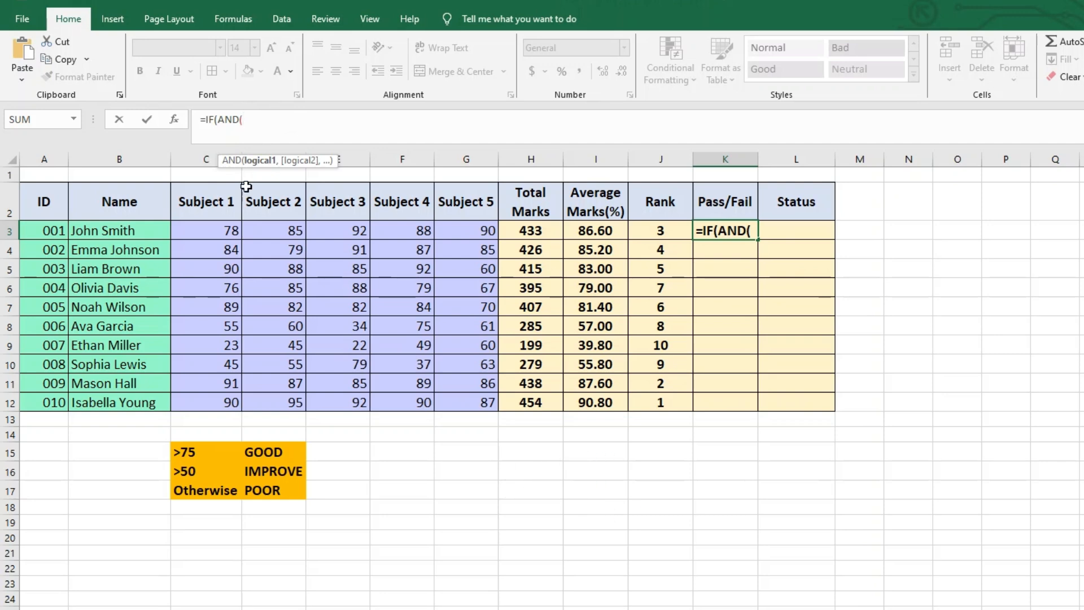
left_click(229, 227)
type(">40")
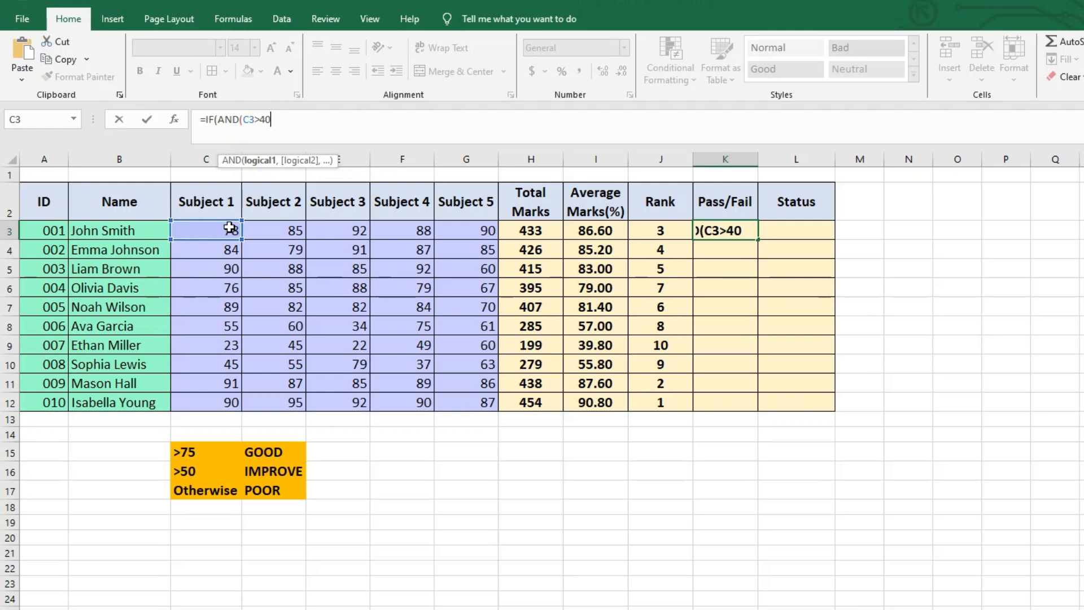
type(",")
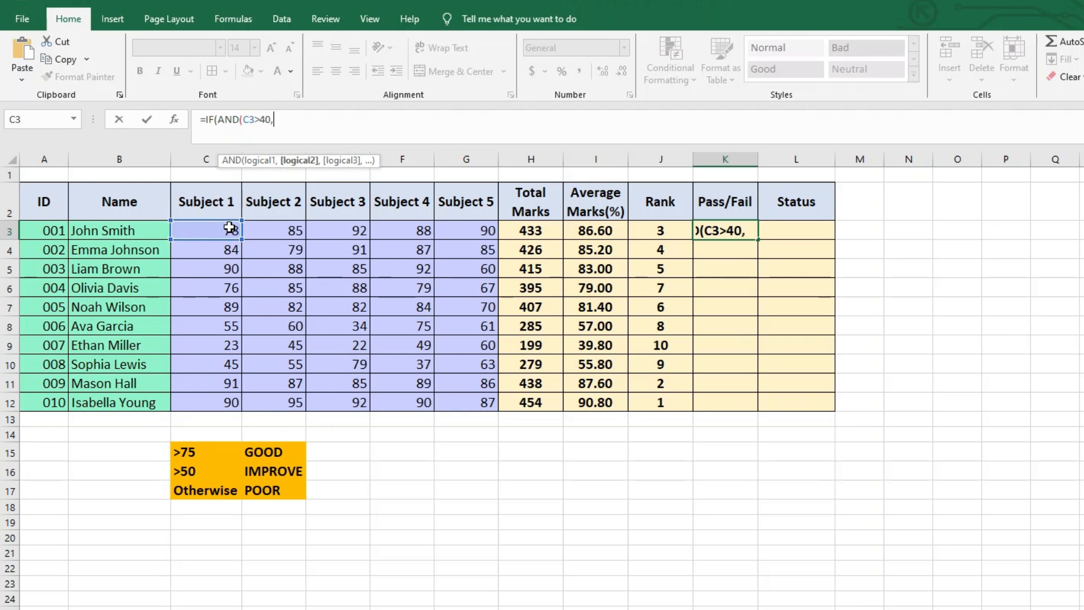
Step: Add the remaining subject conditions D3>40, E3>40, F3>40 and G3>40 to the AND test in K3
left_click(289, 233)
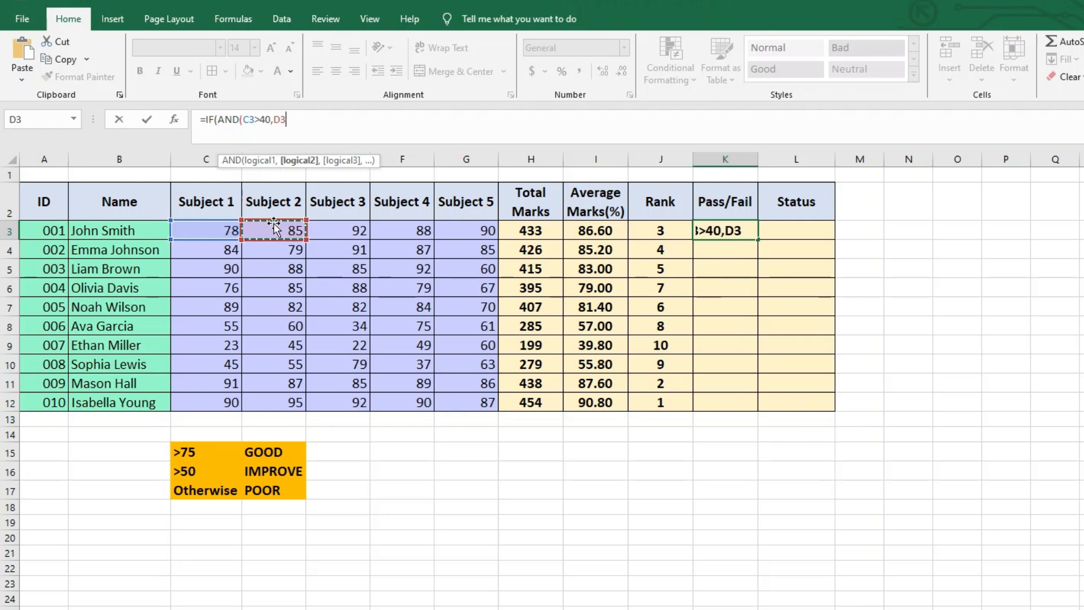
type(">")
type(",")
left_click(331, 230)
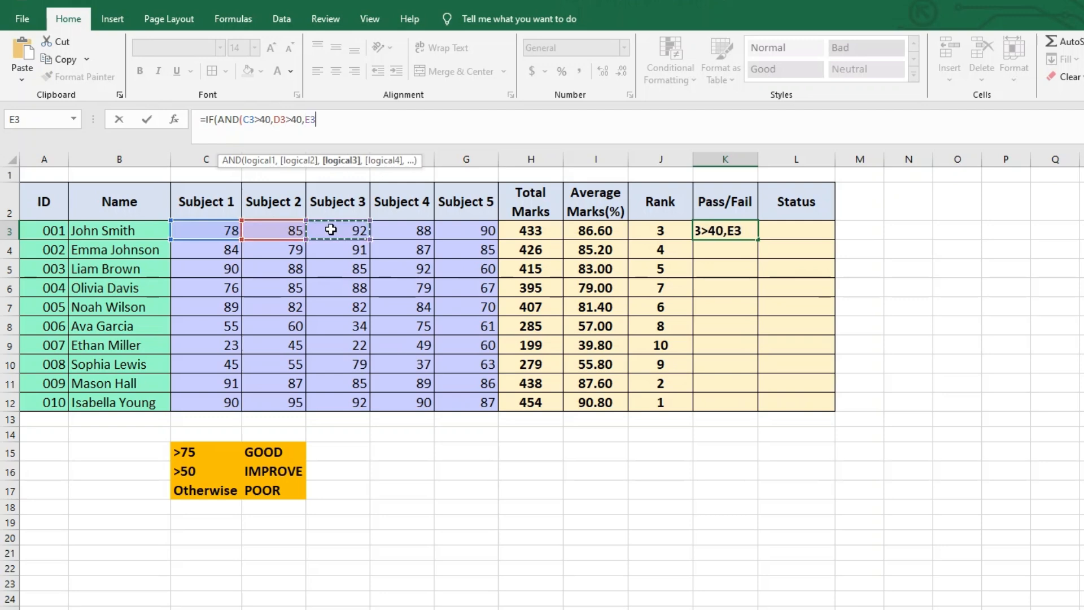
type(">40,")
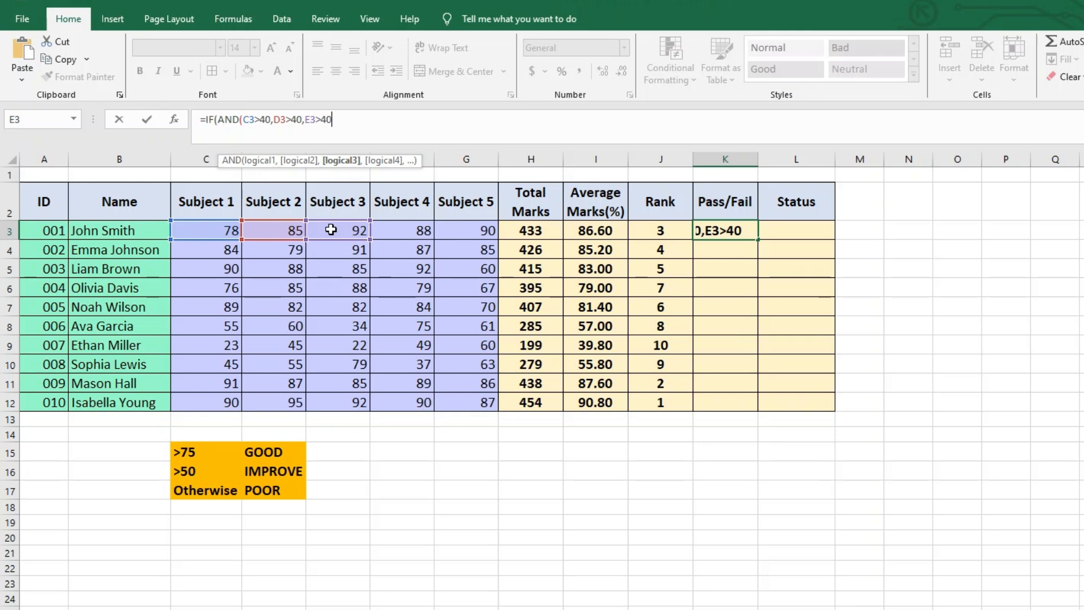
left_click(380, 229)
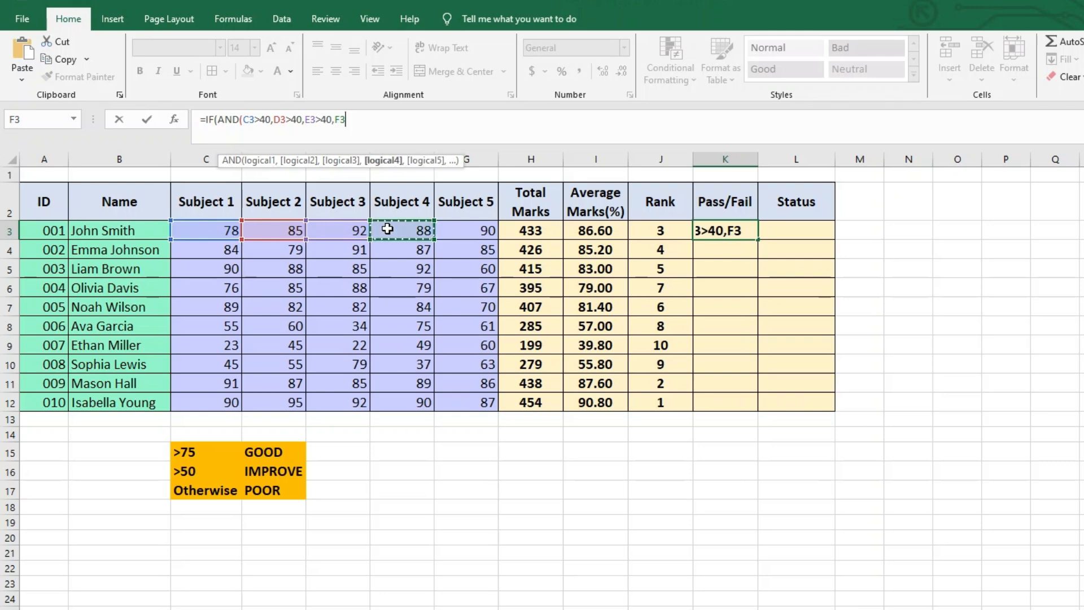
type(">40")
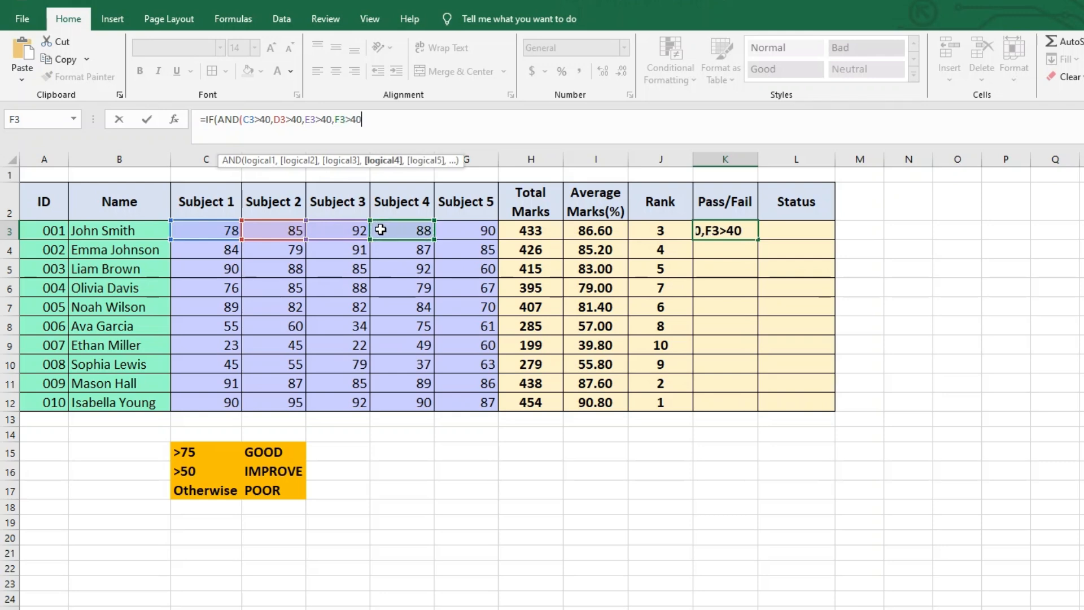
type(",")
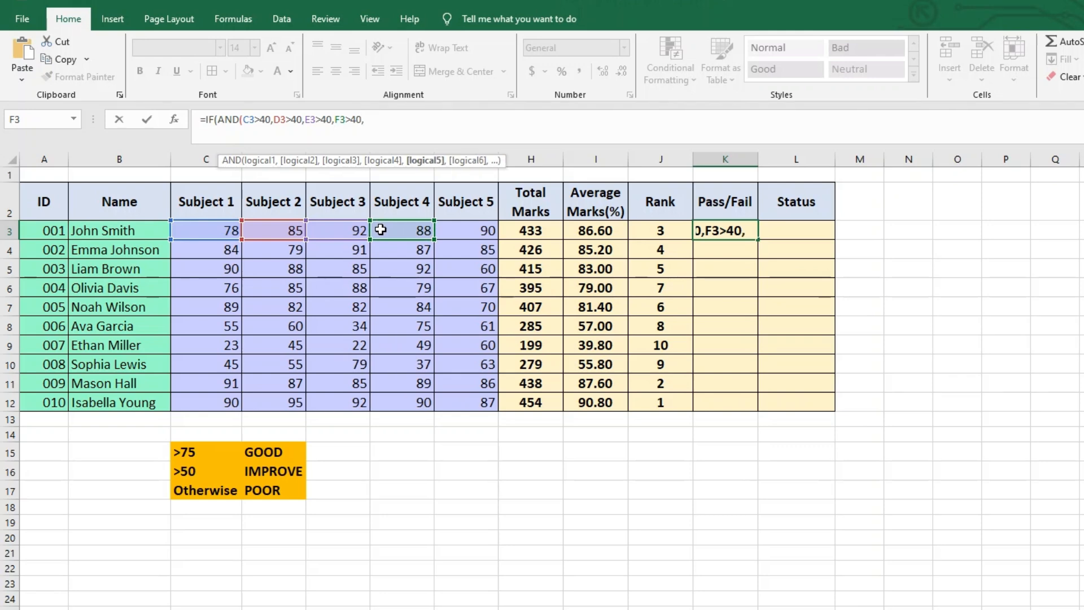
left_click(462, 227)
type(">40")
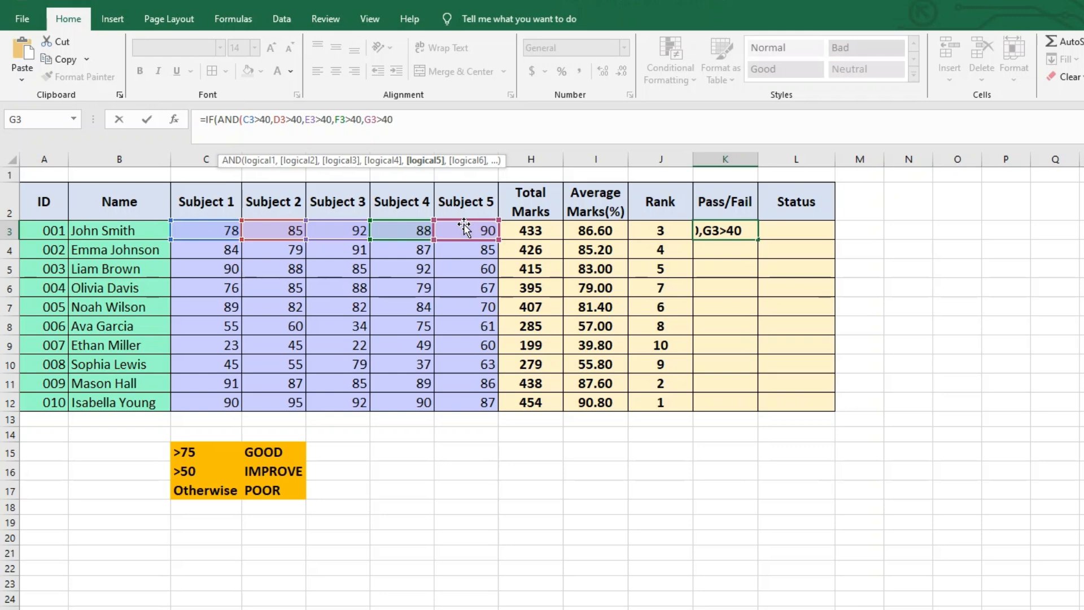
Step: Close the AND test, add "PASS" and "FAIL" as the true and false results, and commit the K3 formula
type("),")
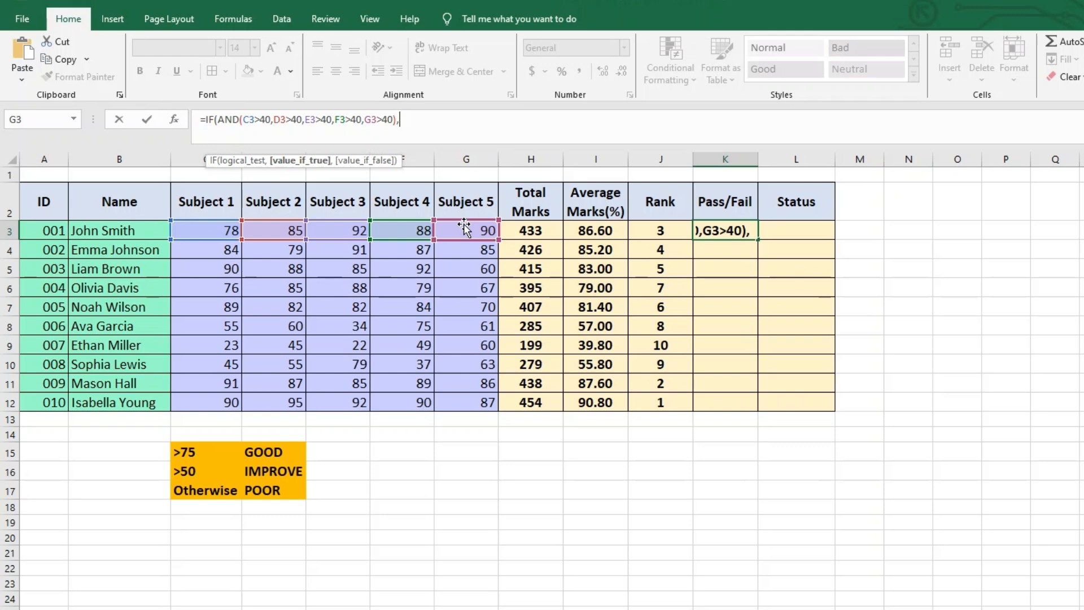
type("\"PA")
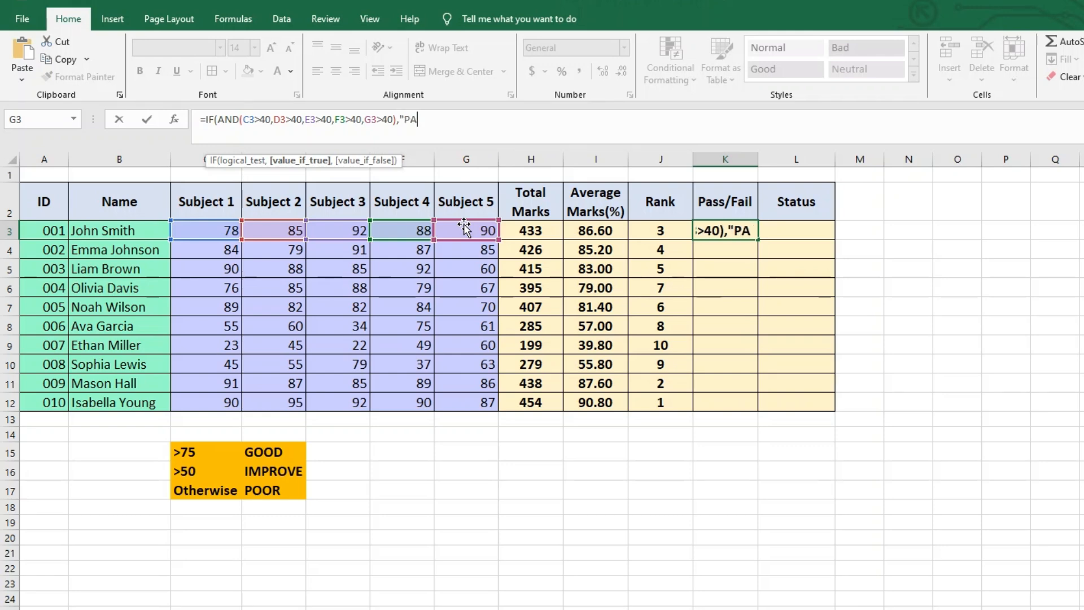
type("SS\",")
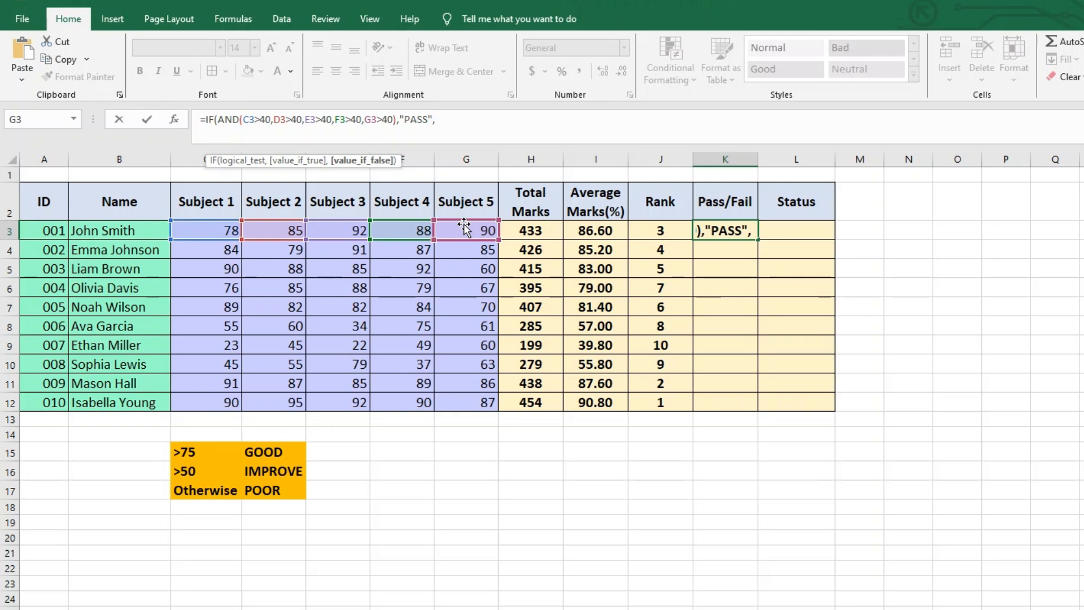
type("\"FAIL")
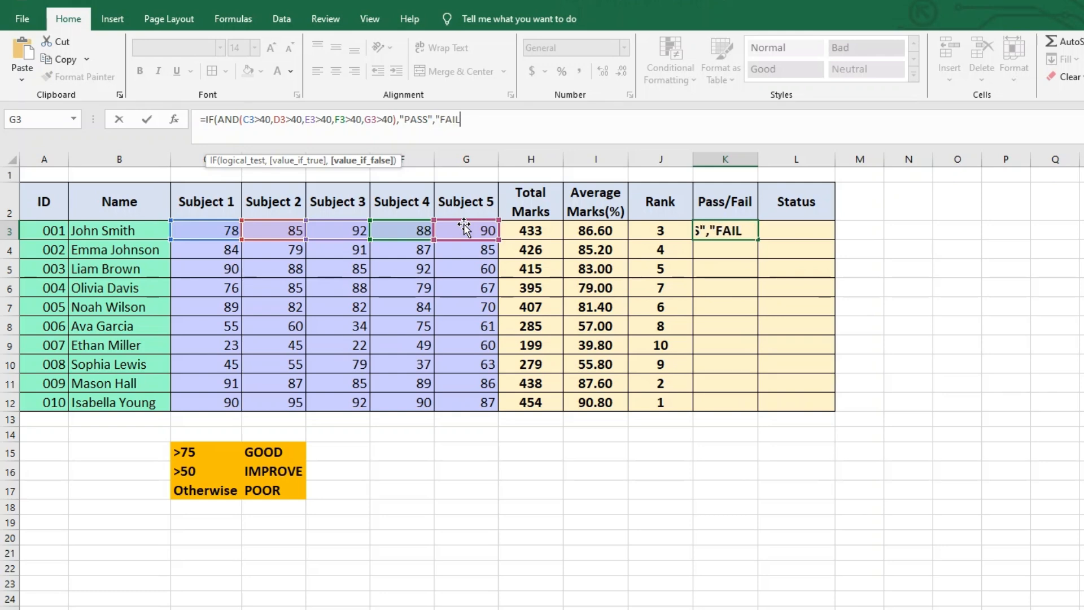
type("\")")
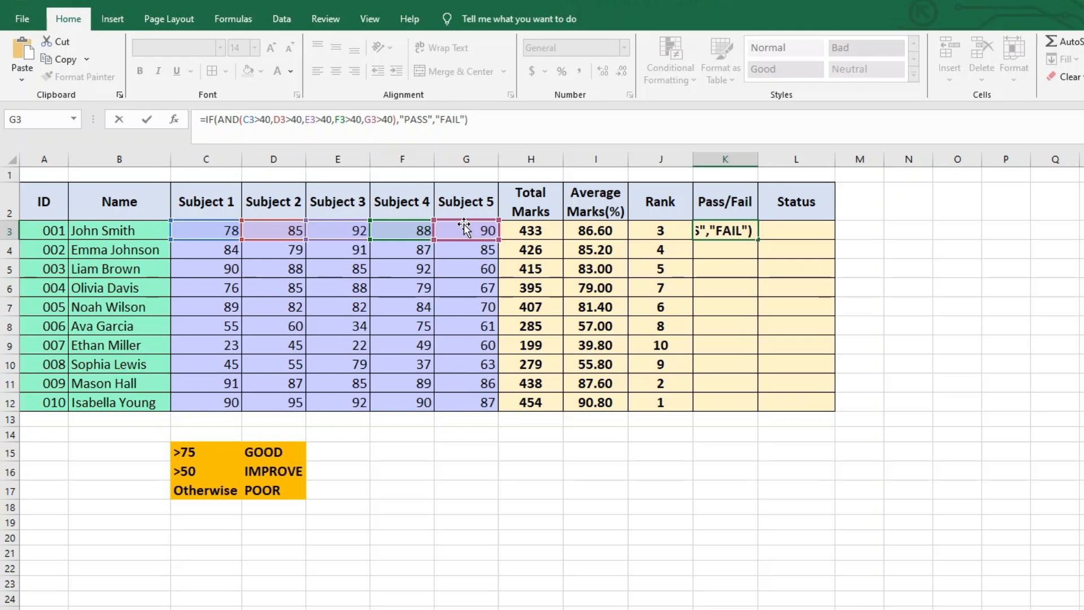
key("Return")
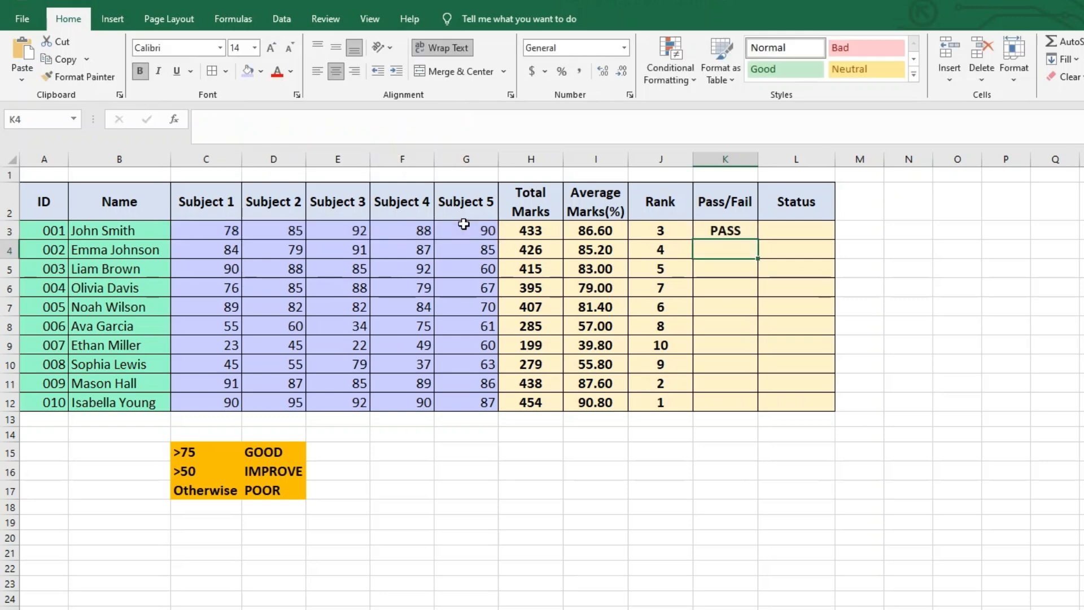
Step: Copy the Pass/Fail formula from K3 down through K12 and highlight the results in K8:K10
left_click(747, 229)
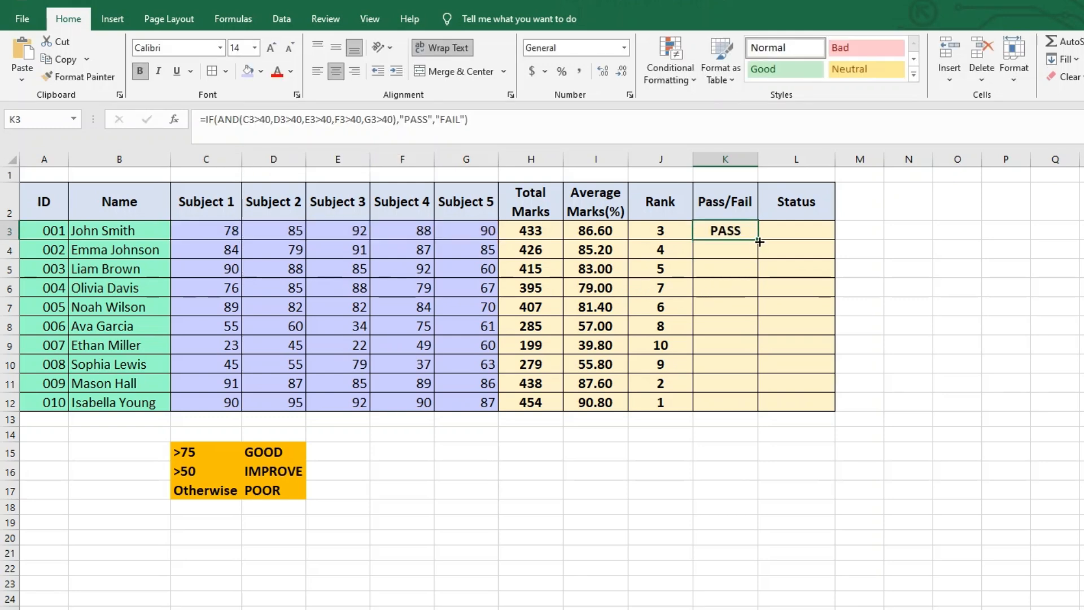
left_click_drag(758, 240, 758, 411)
left_click(741, 446)
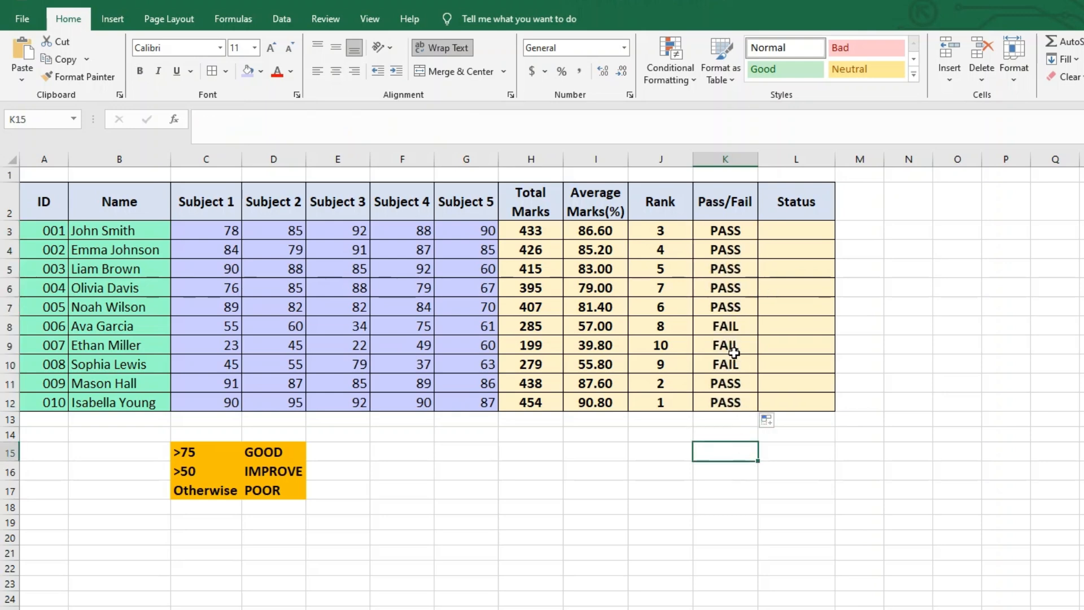
left_click(738, 326)
left_click_drag(737, 326, 724, 362)
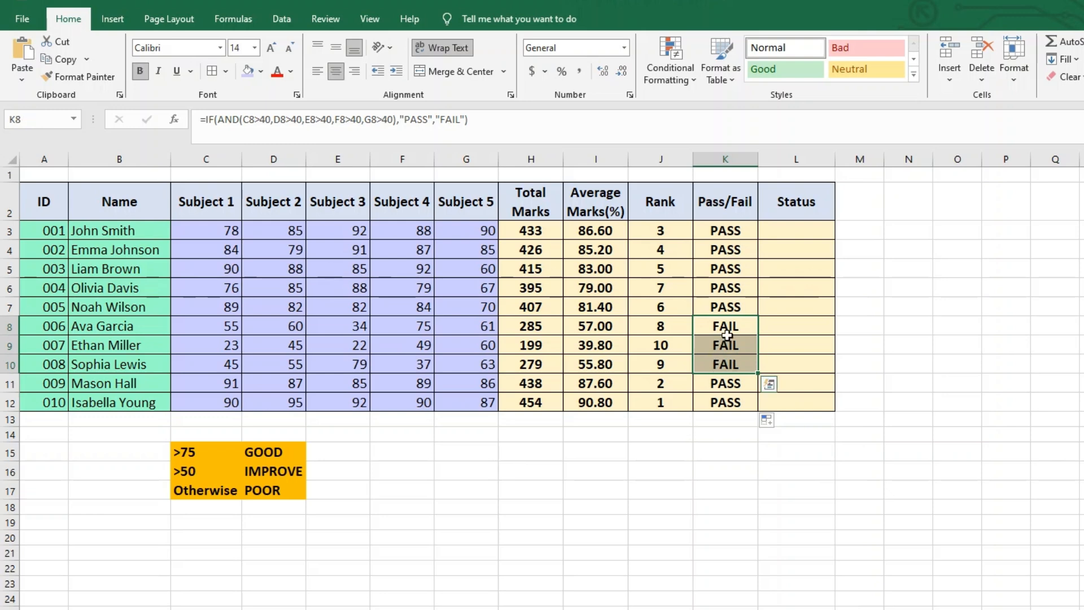
Step: Begin the Status formula in L3 with an IF test of I3>75 that returns "GOOD" when true
left_click(770, 231)
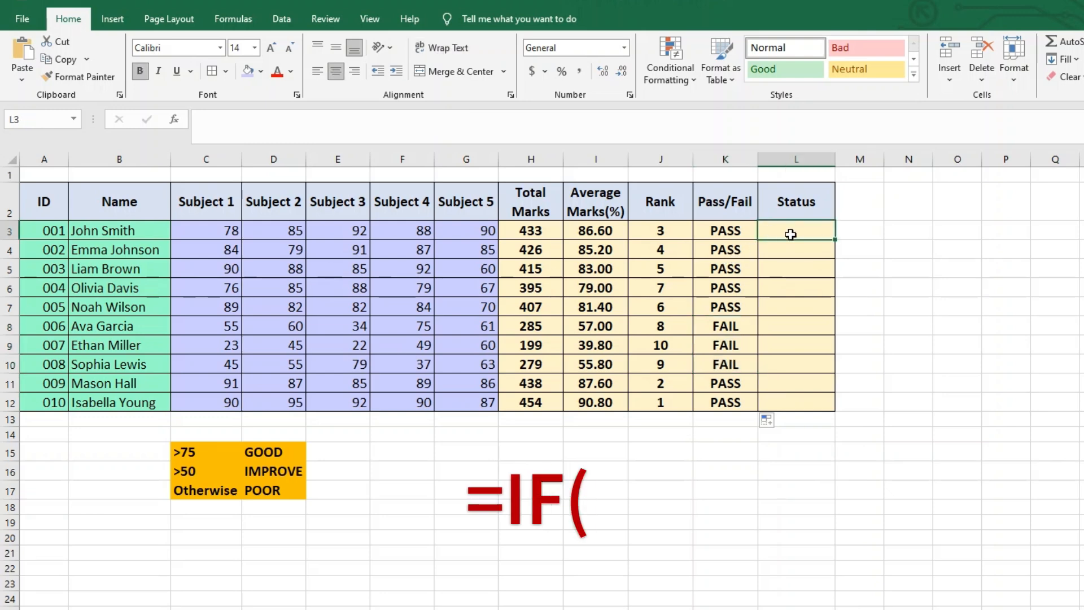
type("=IF(")
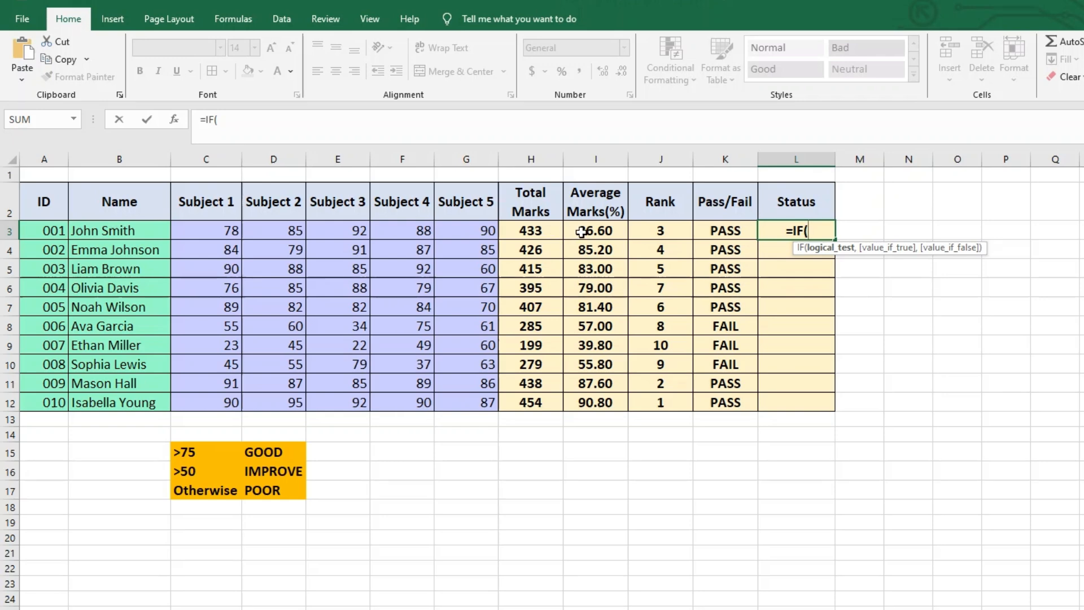
left_click(582, 231)
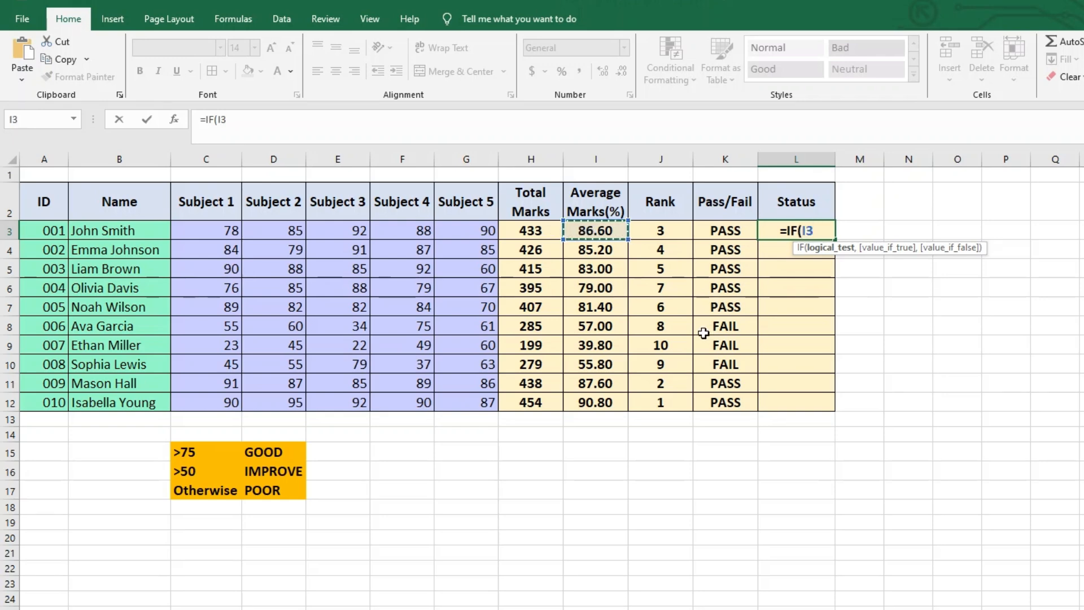
type(">75")
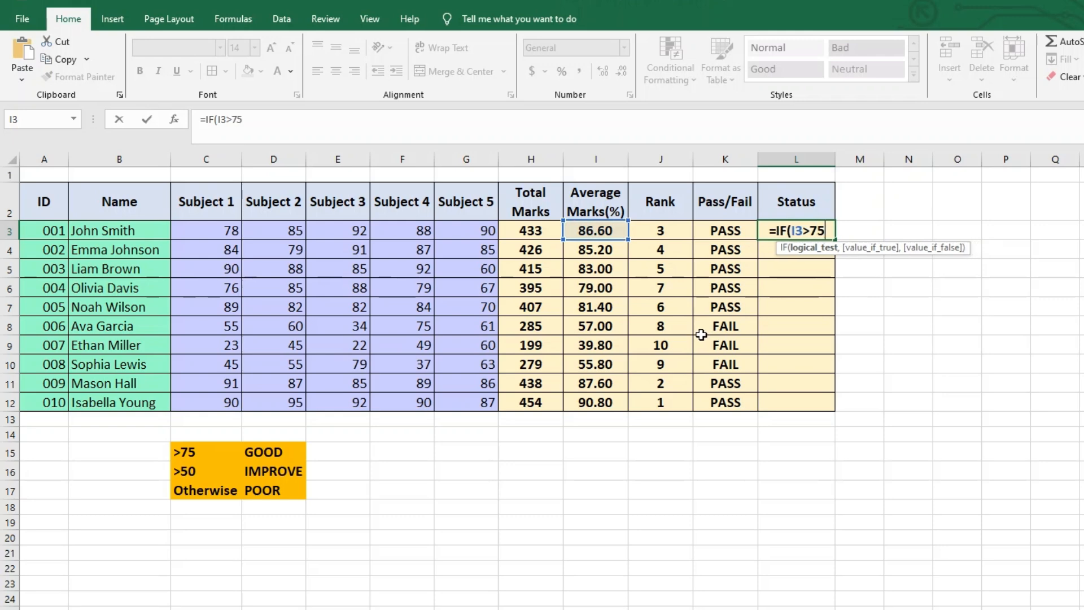
type(",")
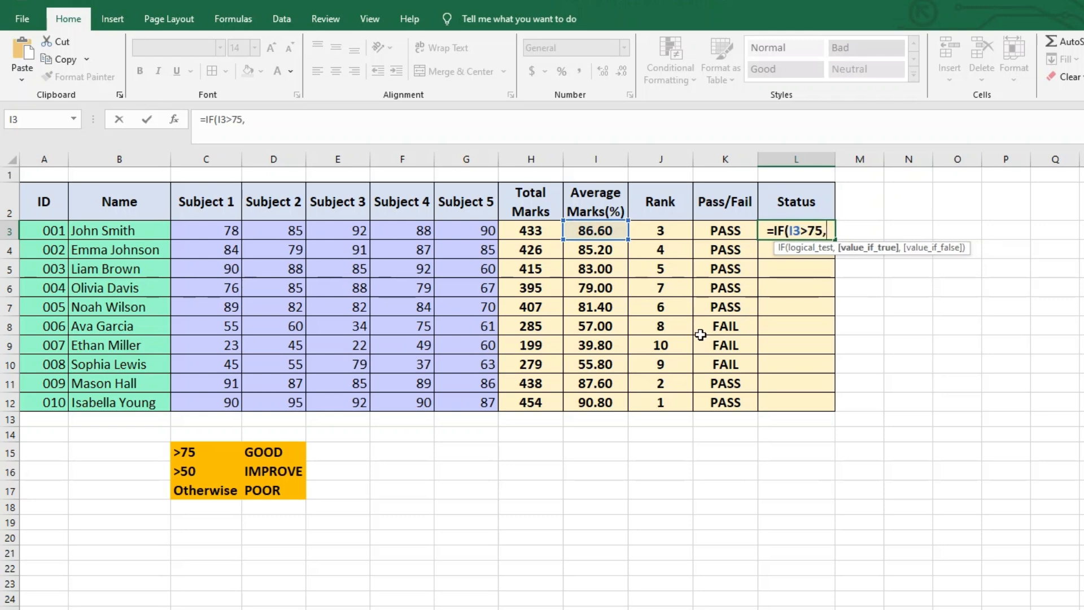
type("\"")
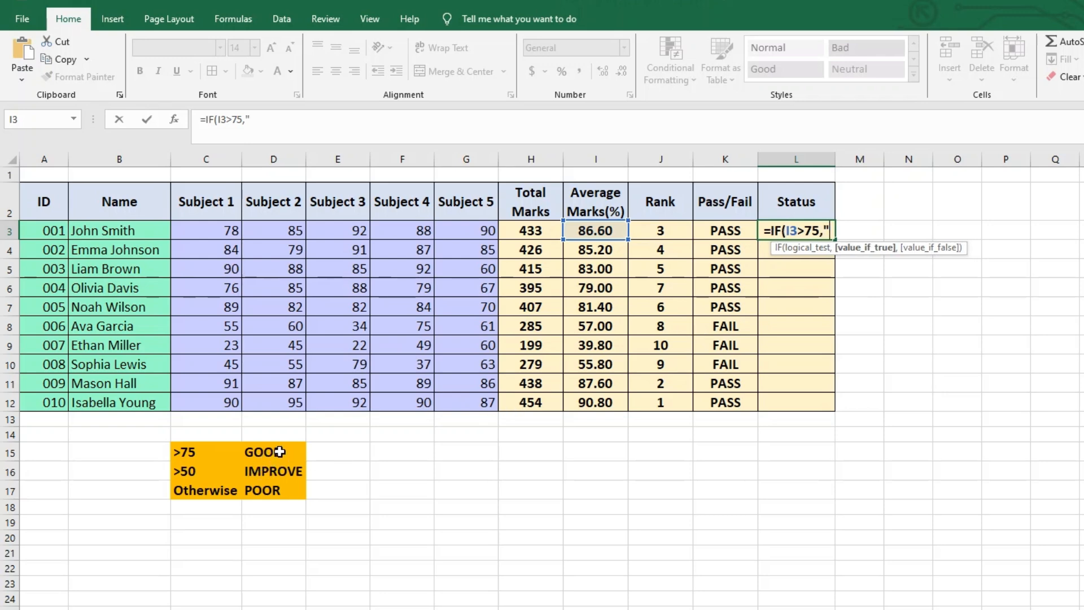
type("GOOD")
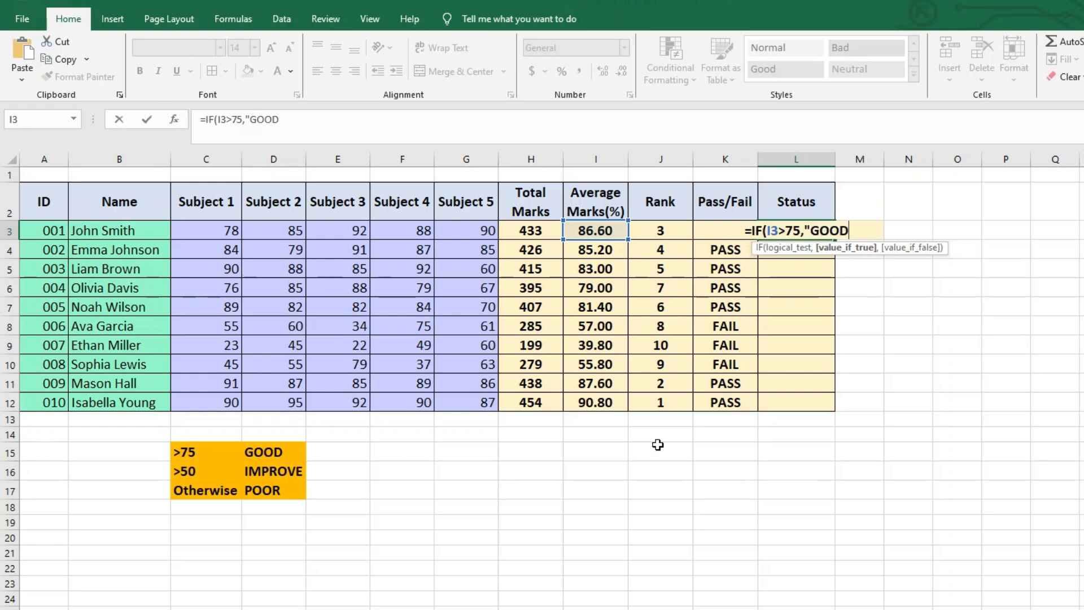
type("\"")
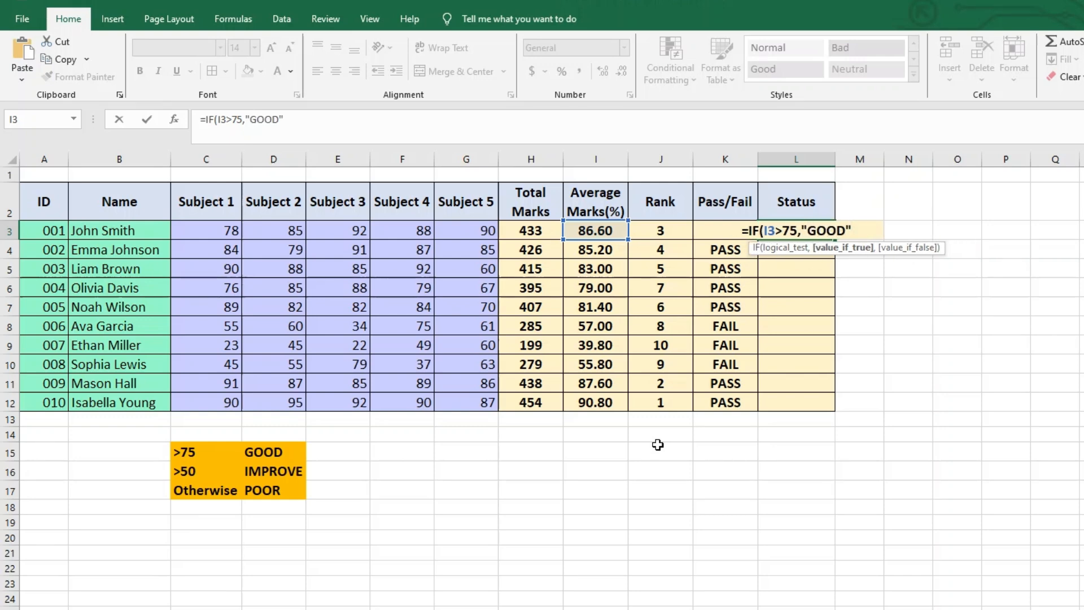
type(",")
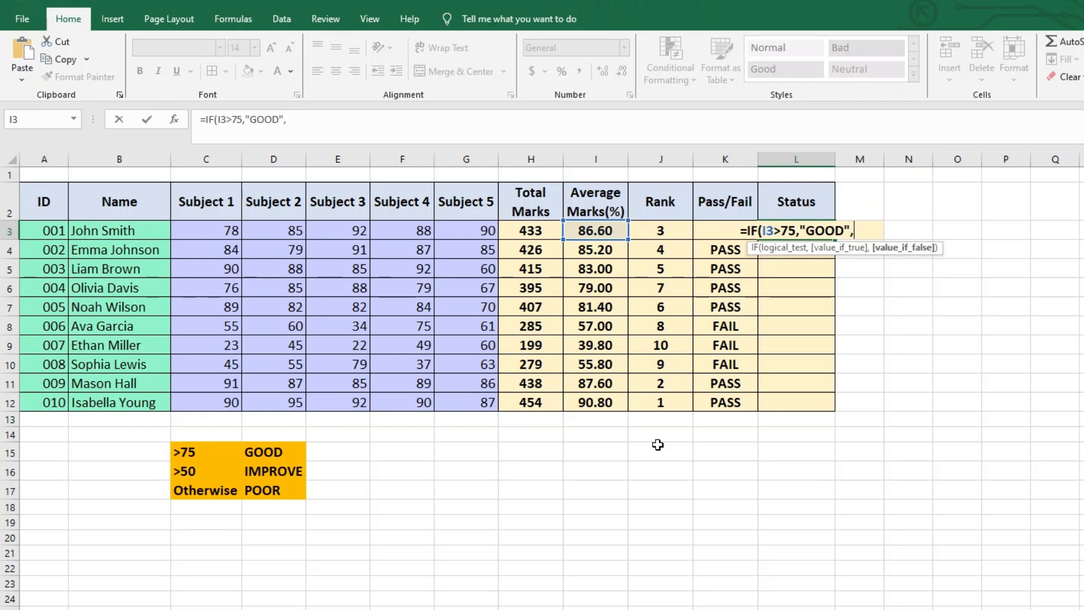
Step: Nest a second IF in the L3 formula that tests I3>50 and returns "IMPROVE" when true
type("IF(")
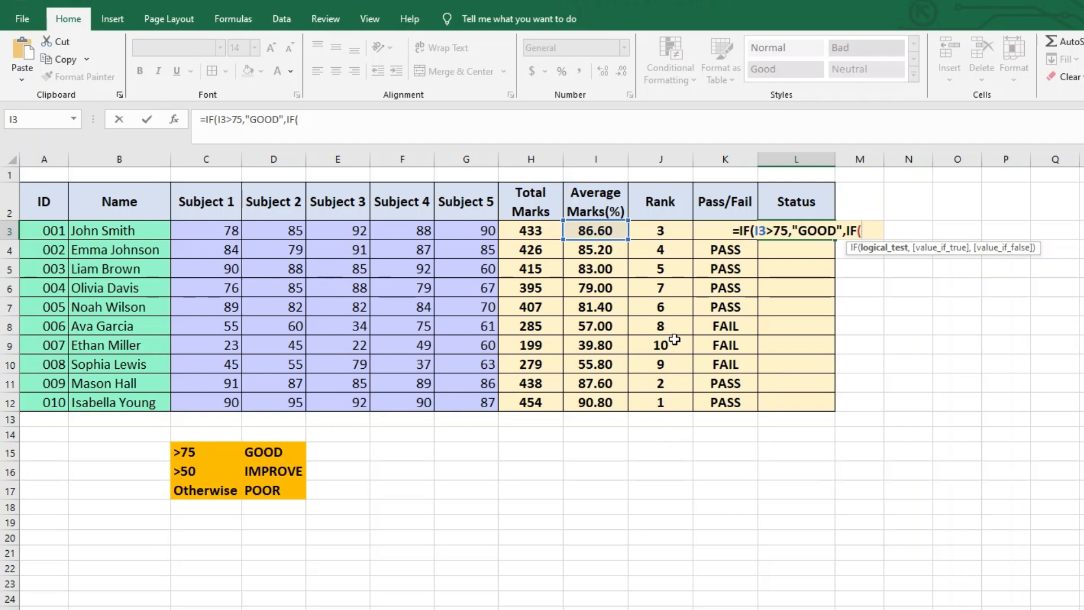
left_click(607, 230)
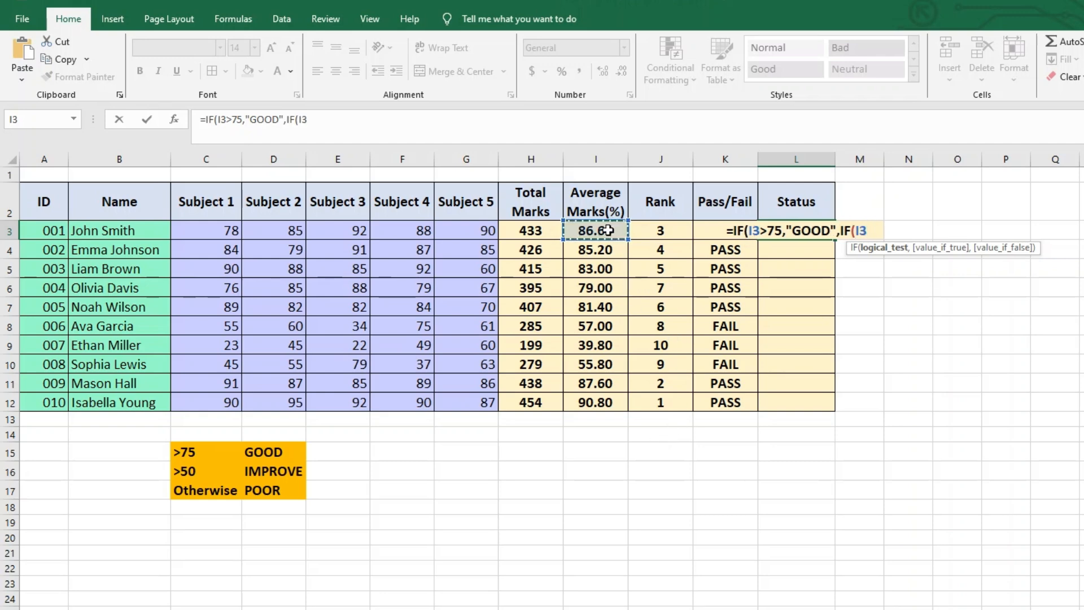
type(">")
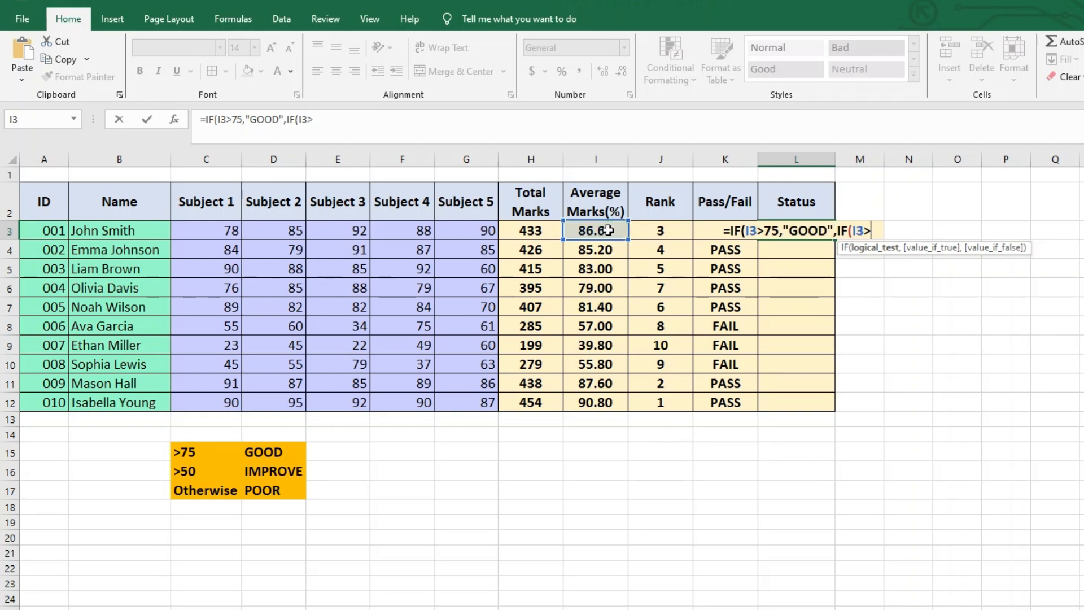
type("50<\"")
key("BackSpace")
key("BackSpace")
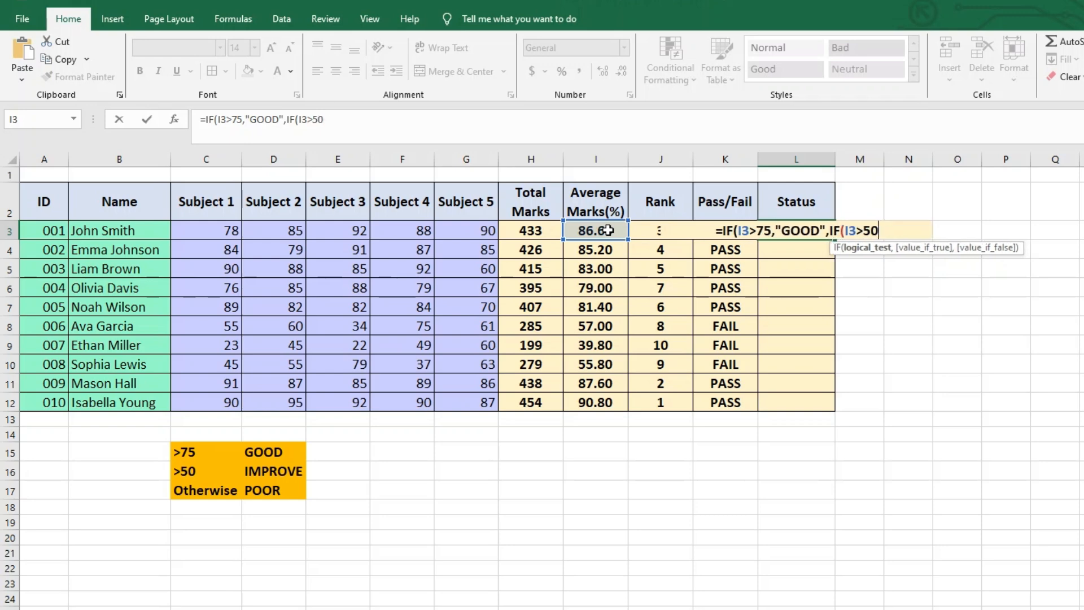
type(",\"")
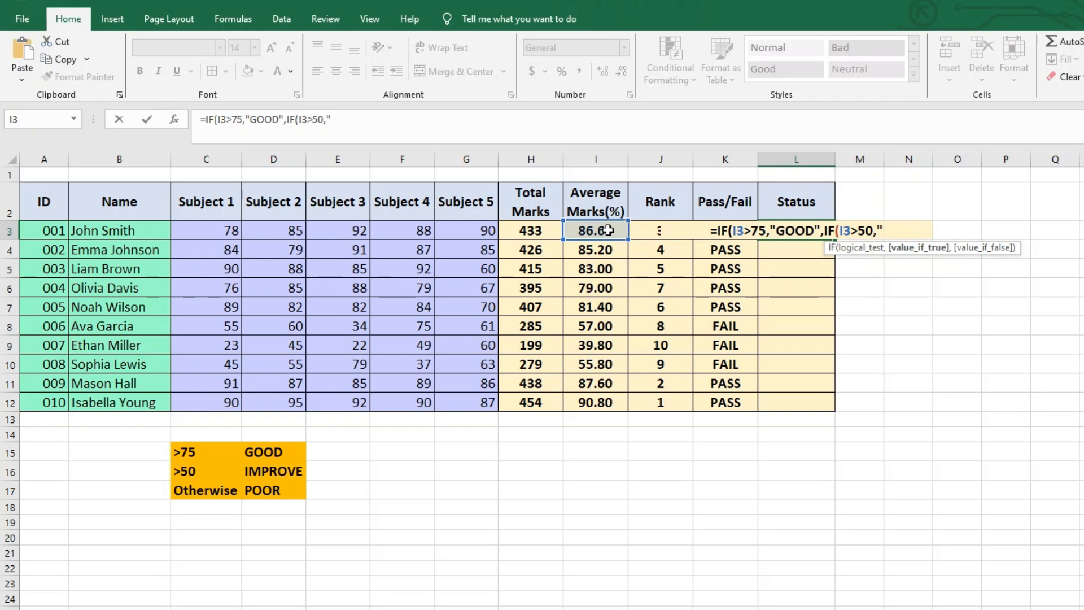
type("IM")
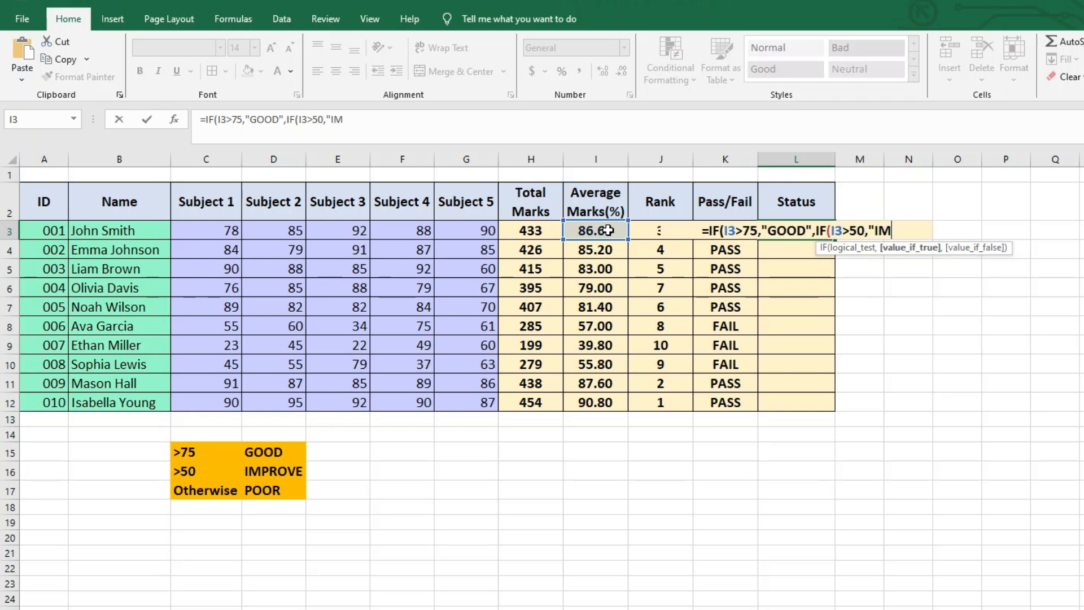
type("PROVE\"")
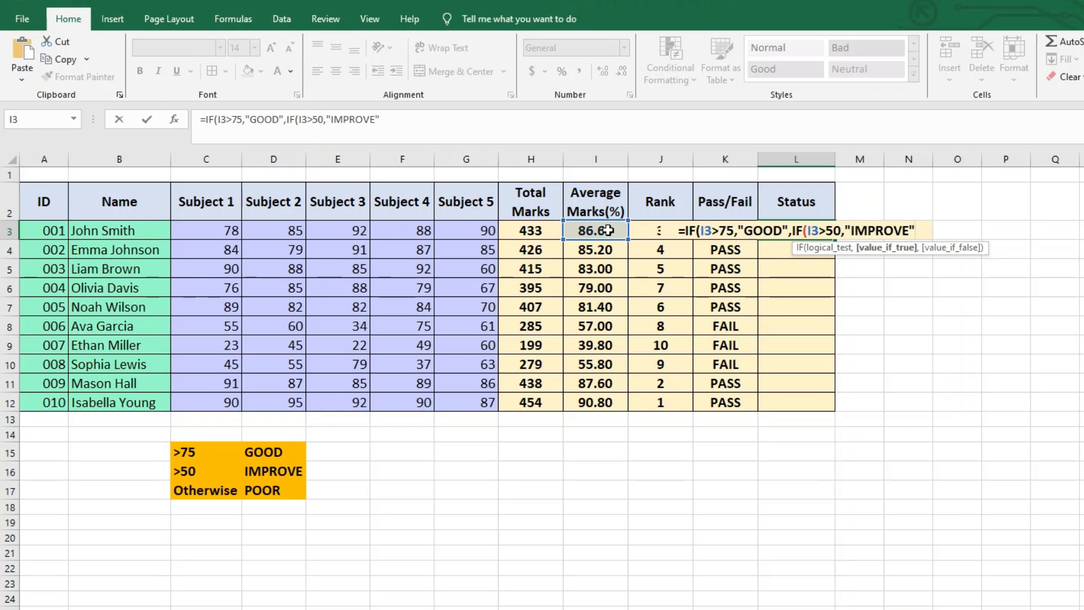
Step: Add "POOR" as the nested IF's false result, close both IF functions, and commit the L3 formula
type(",")
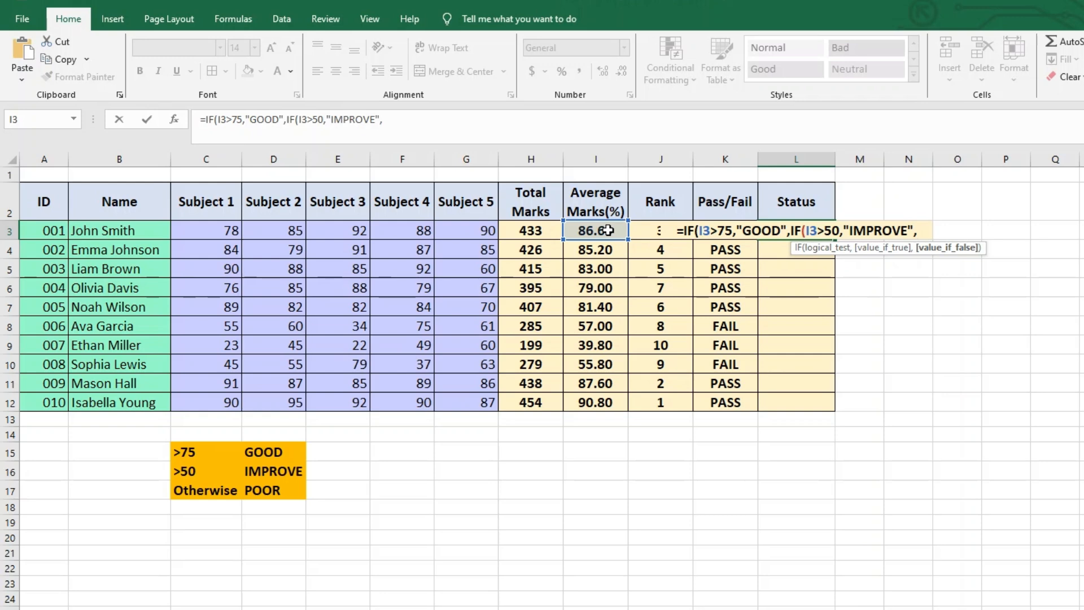
type("\"POOR")
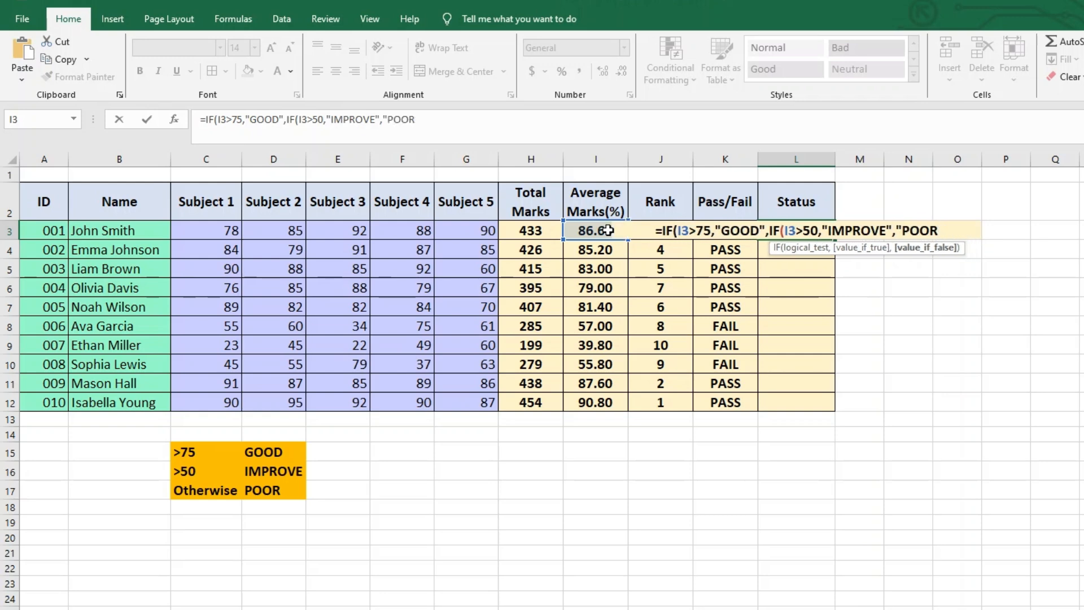
type("\")")
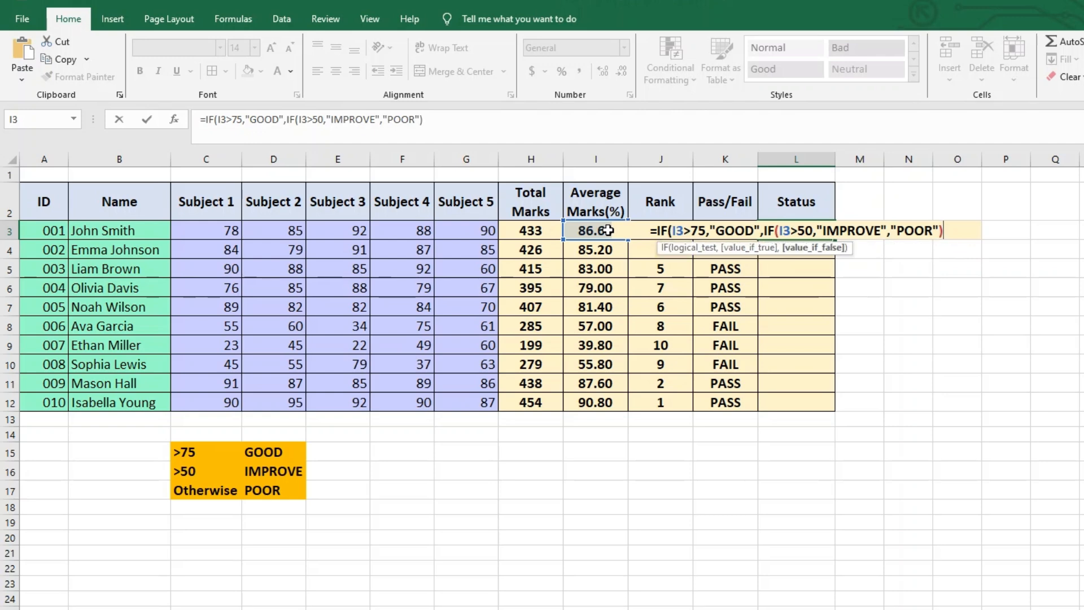
type(")")
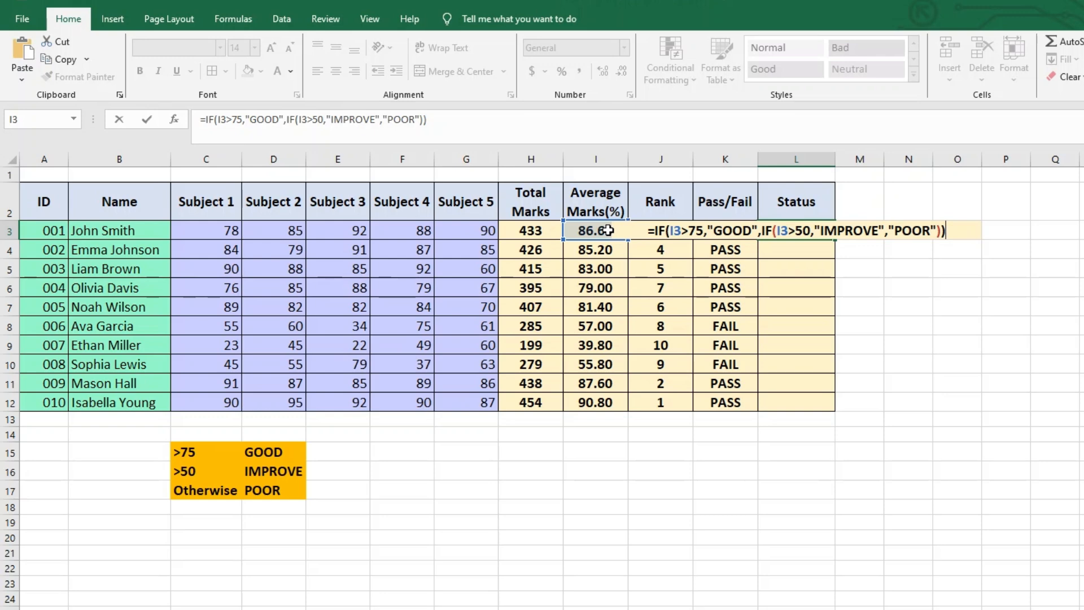
key("Return")
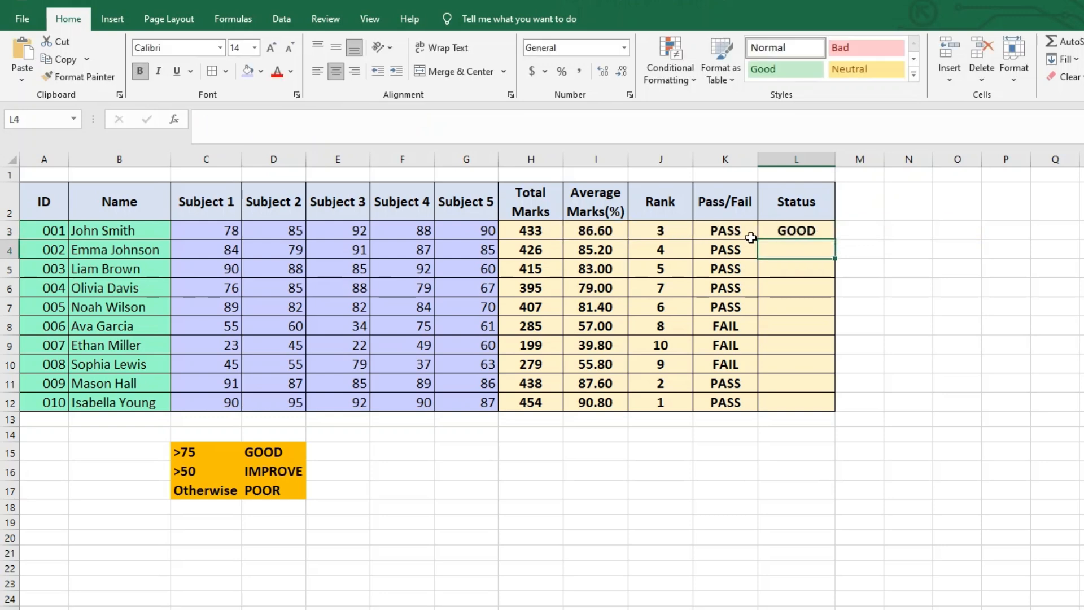
Step: Copy the Status formula from L3 down through L12
left_click(814, 231)
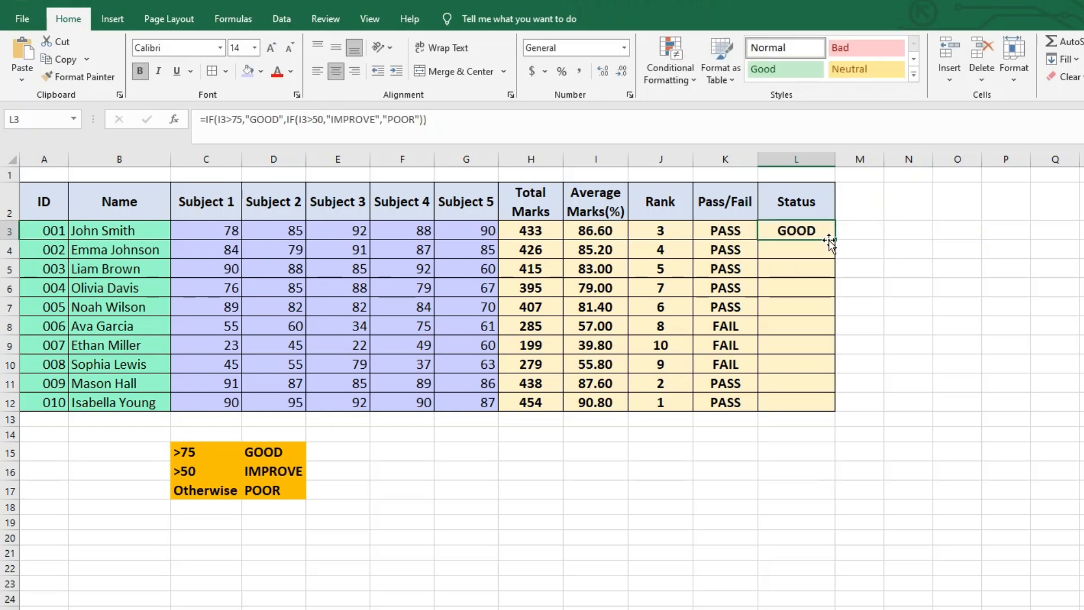
left_click_drag(834, 239, 853, 413)
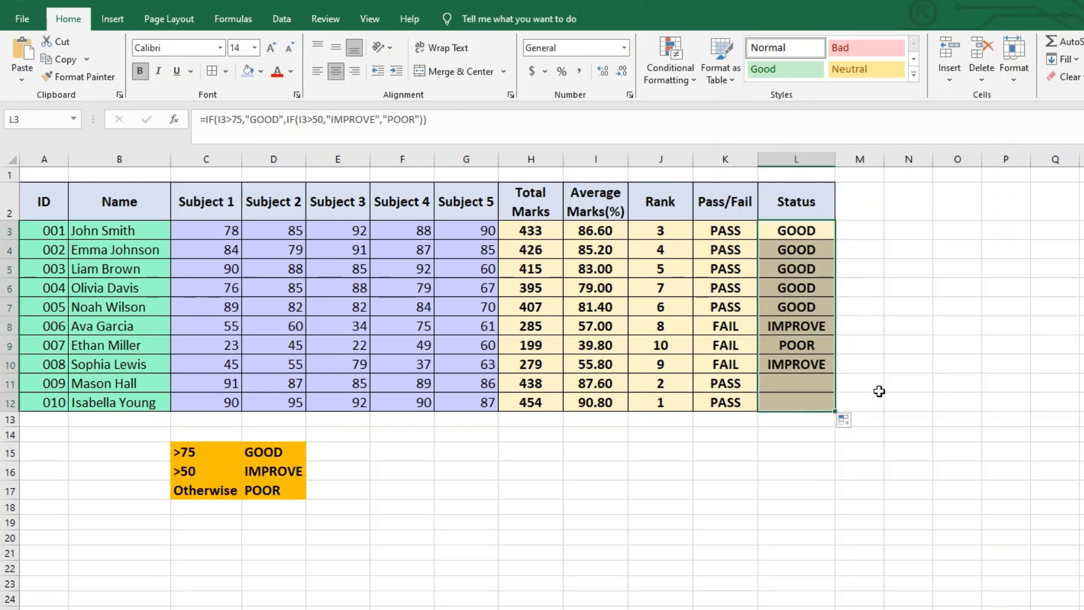
Step: Check the Status results in rows 3 to 9 against the average marks and the grading criteria in C15:D17
left_click(821, 351)
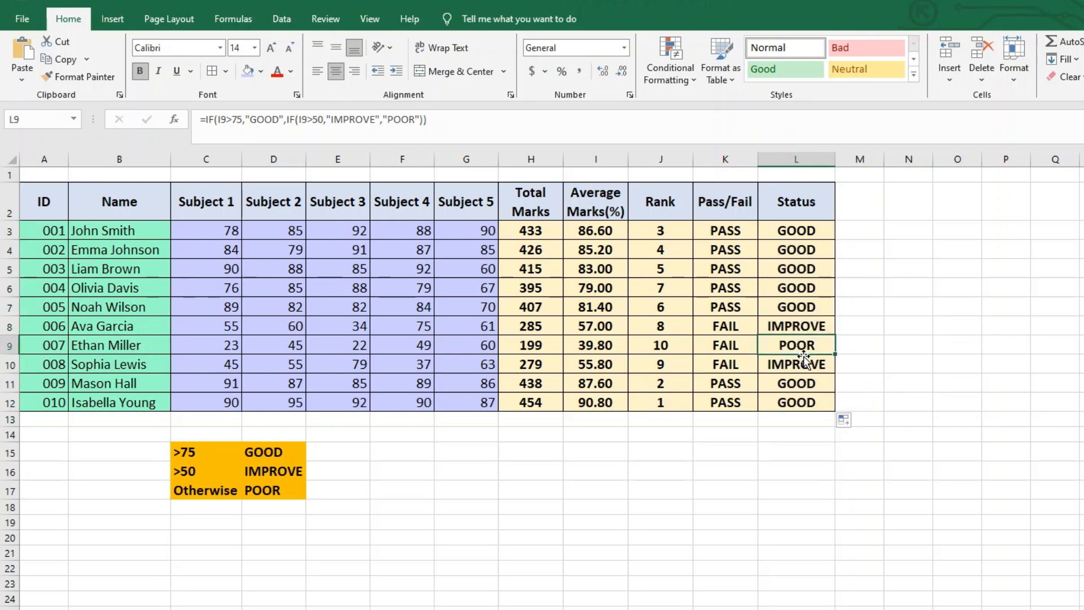
left_click(598, 350)
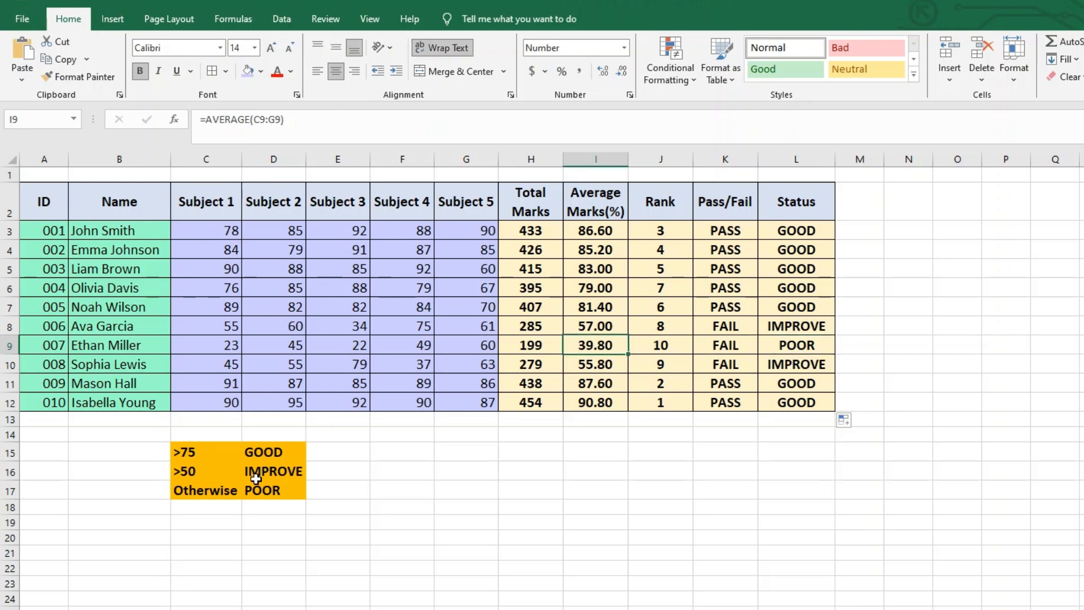
left_click(271, 489)
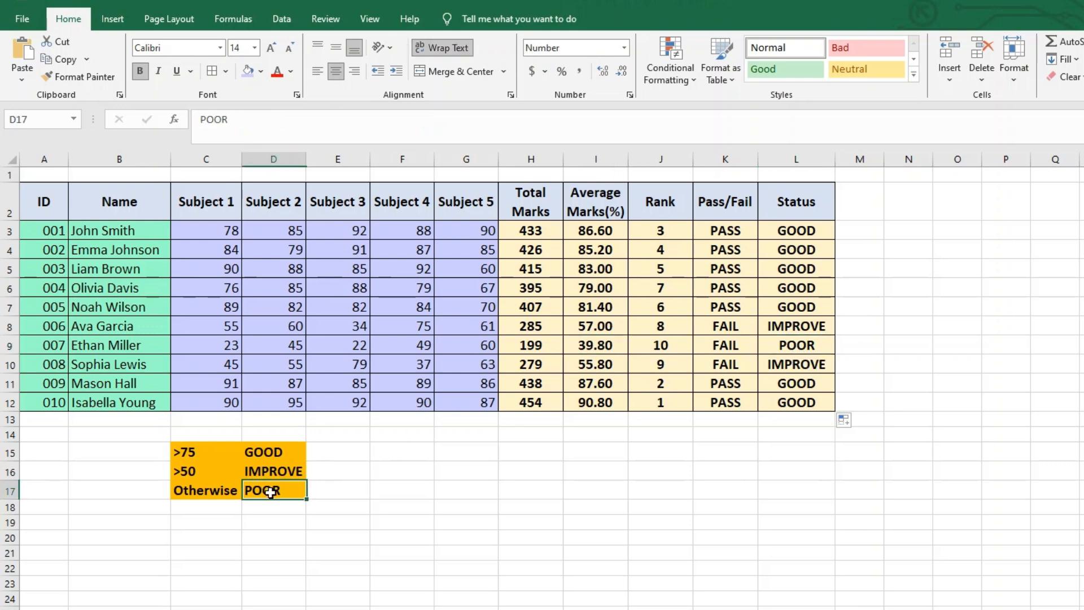
left_click(790, 326)
left_click(606, 324)
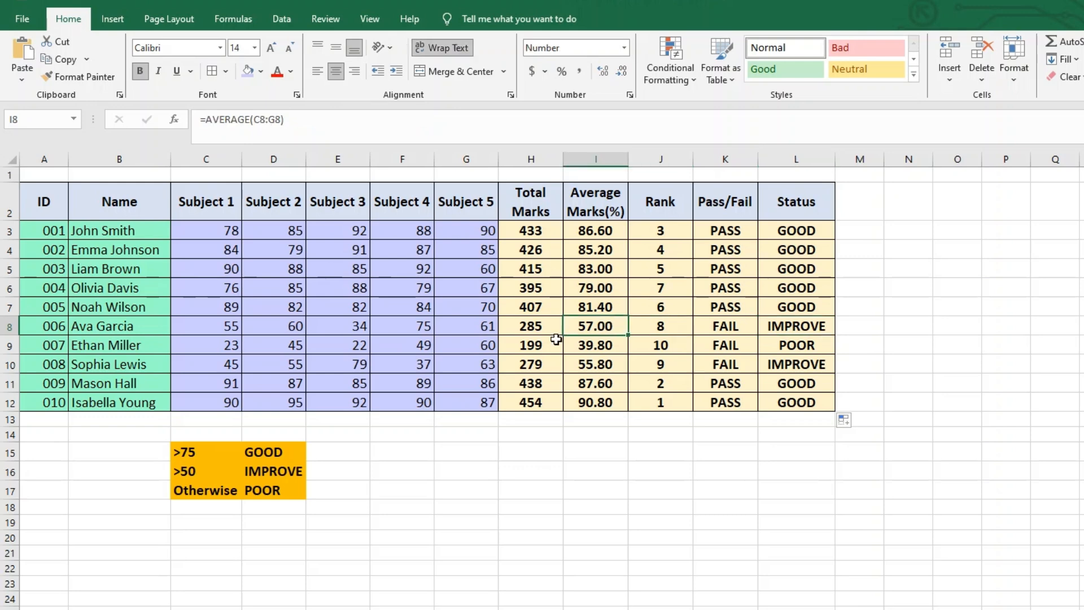
left_click(291, 473)
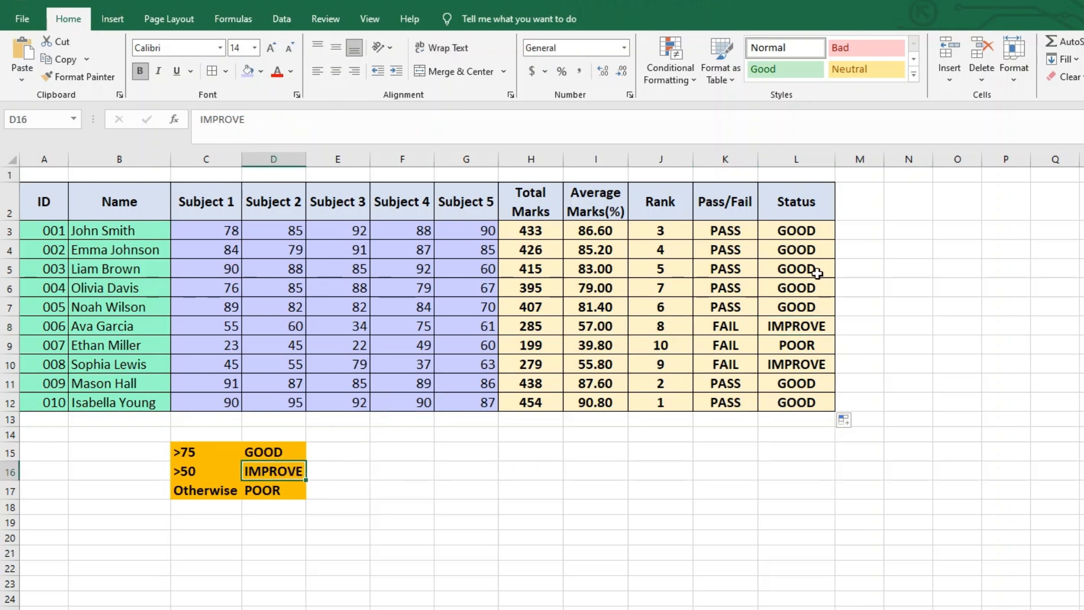
left_click_drag(813, 232, 819, 321)
left_click_drag(815, 233, 816, 308)
left_click(885, 307)
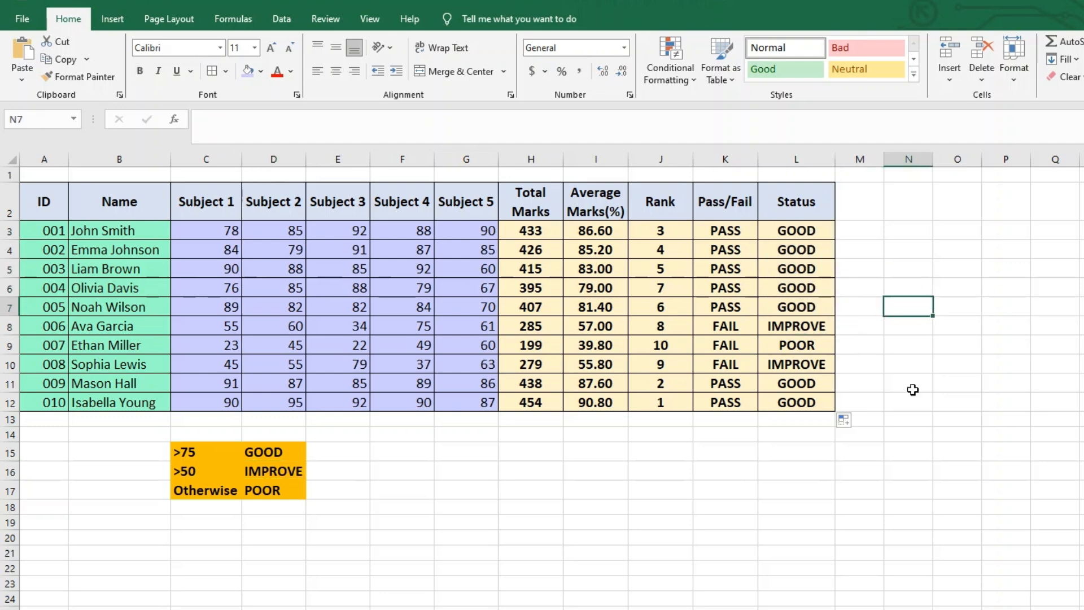
left_click(924, 434)
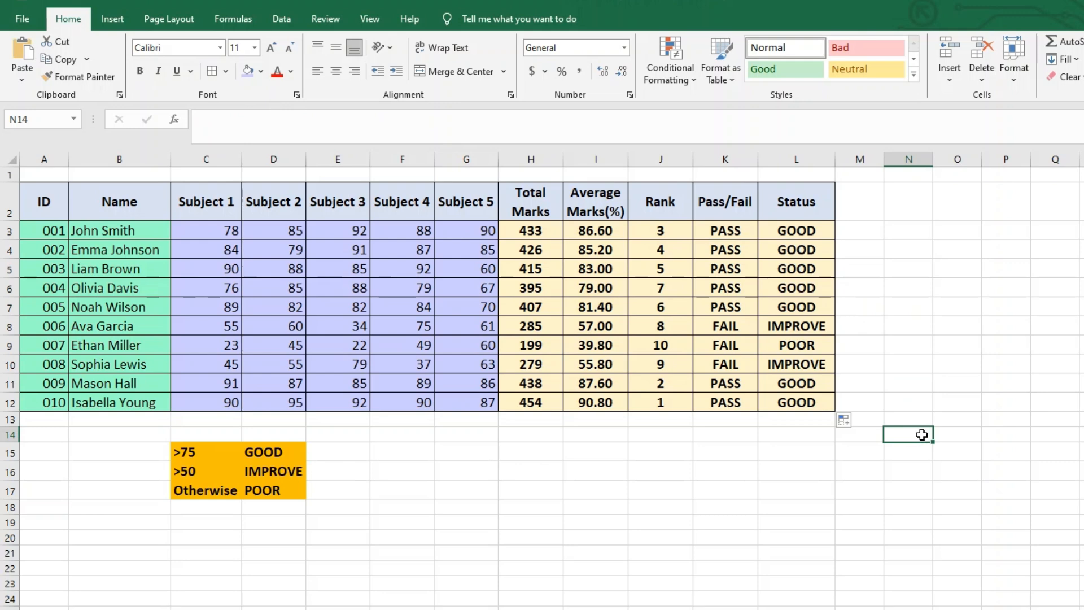